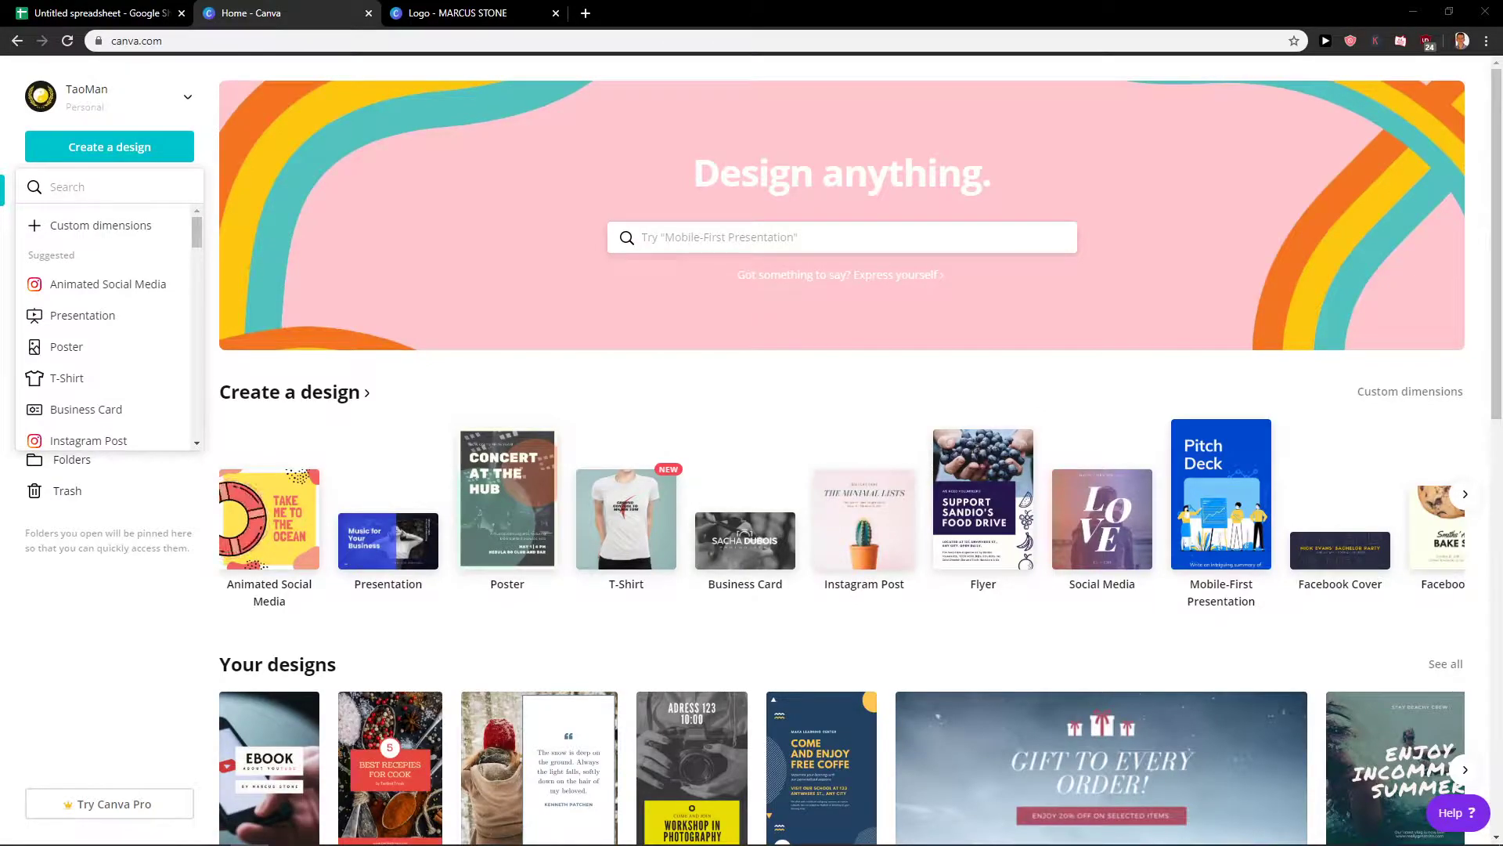
# Step: Create a new blank Logo design by searching 'logo' in Create a design
pyautogui.click(110, 635)
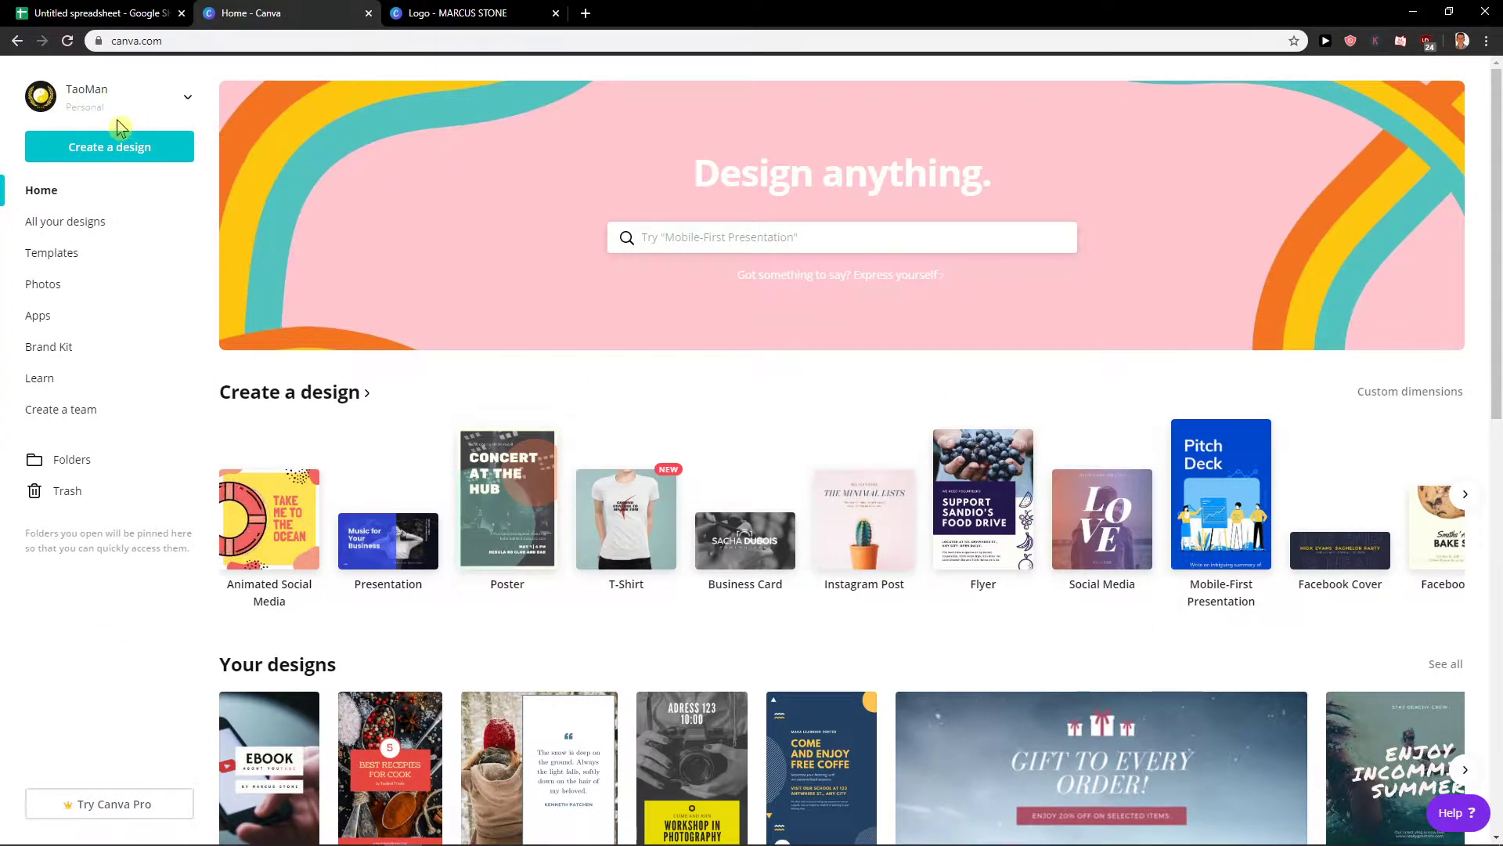
pyautogui.click(116, 143)
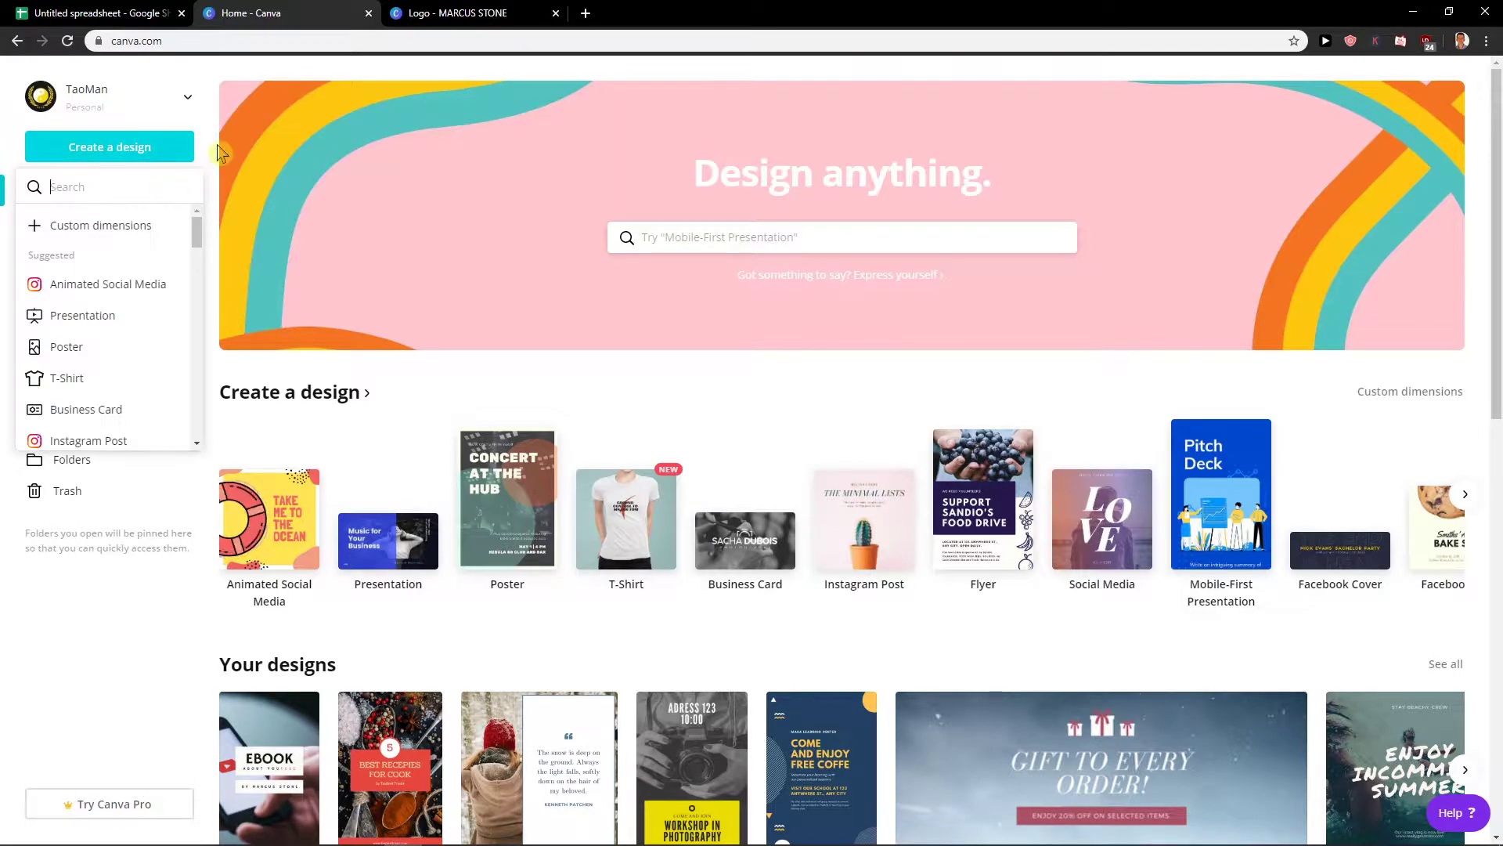
pyautogui.write('logo')
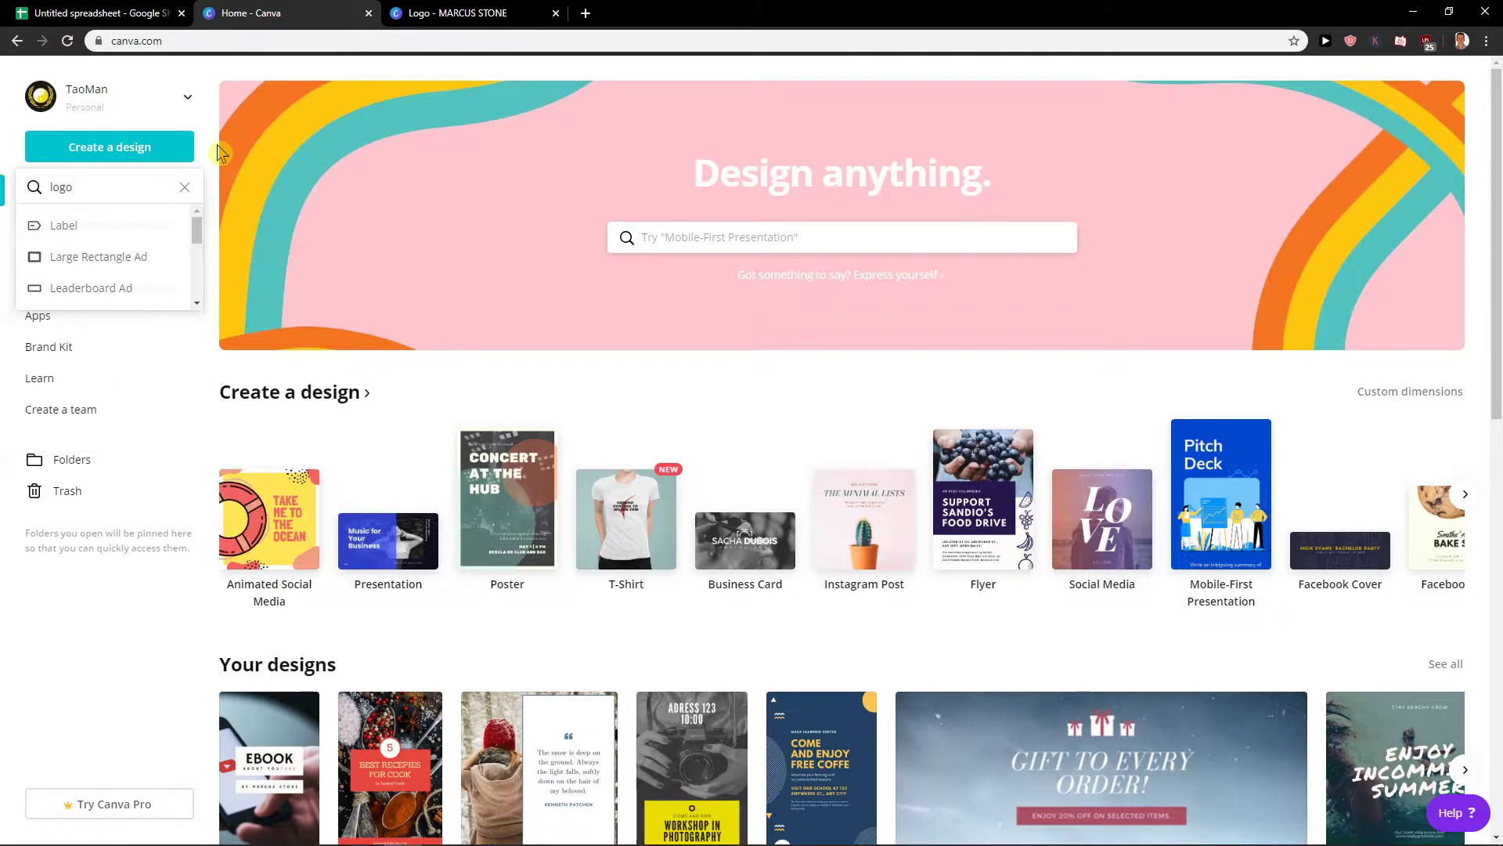
pyautogui.click(94, 225)
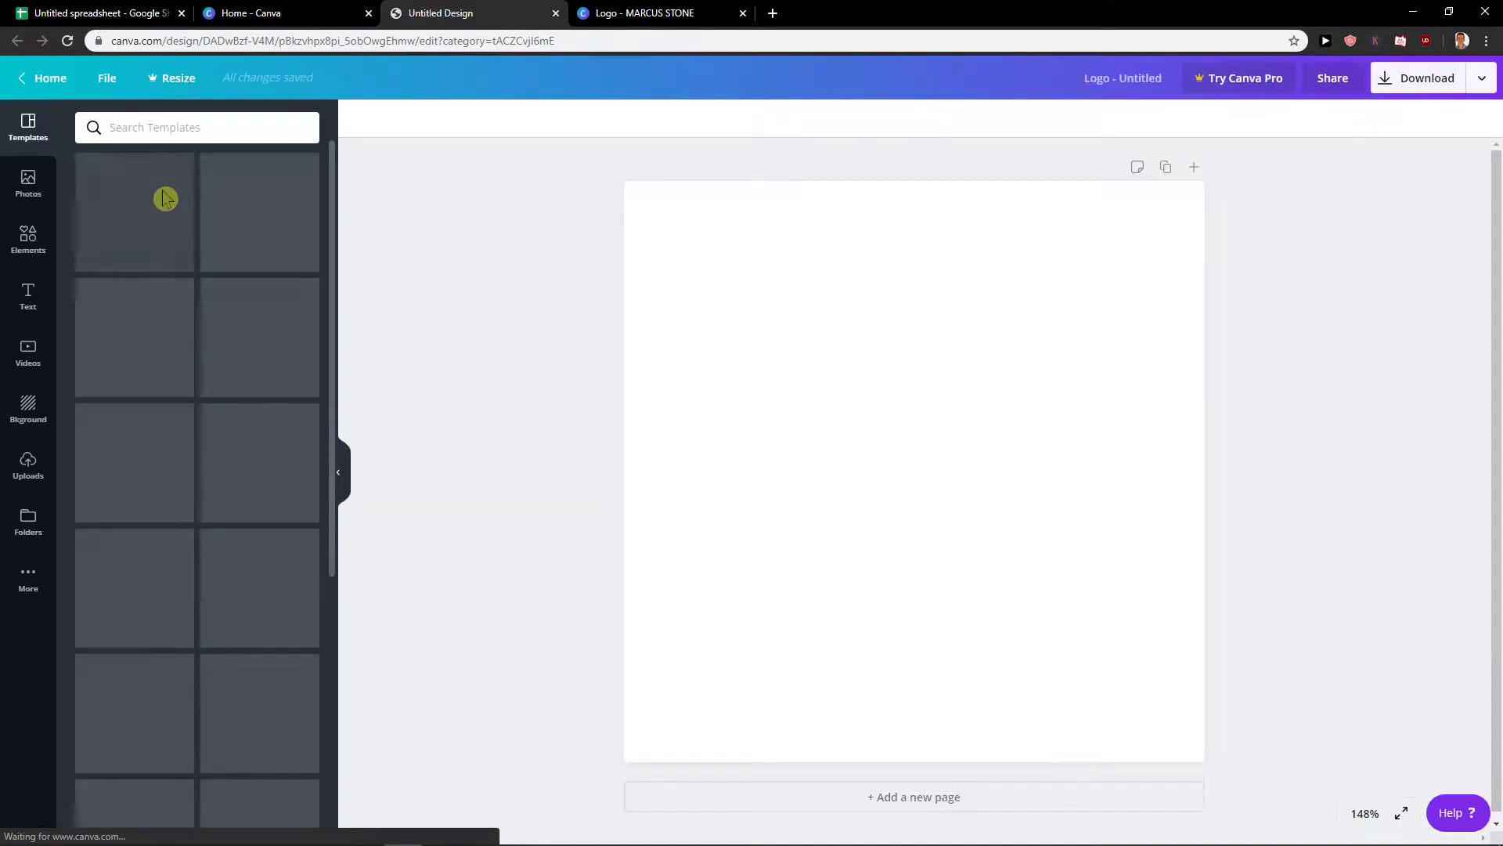
# Step: Browse all Fashion Logo templates and apply the VIDI DELUXE template to the design
pyautogui.scroll(-1, 118, 391)
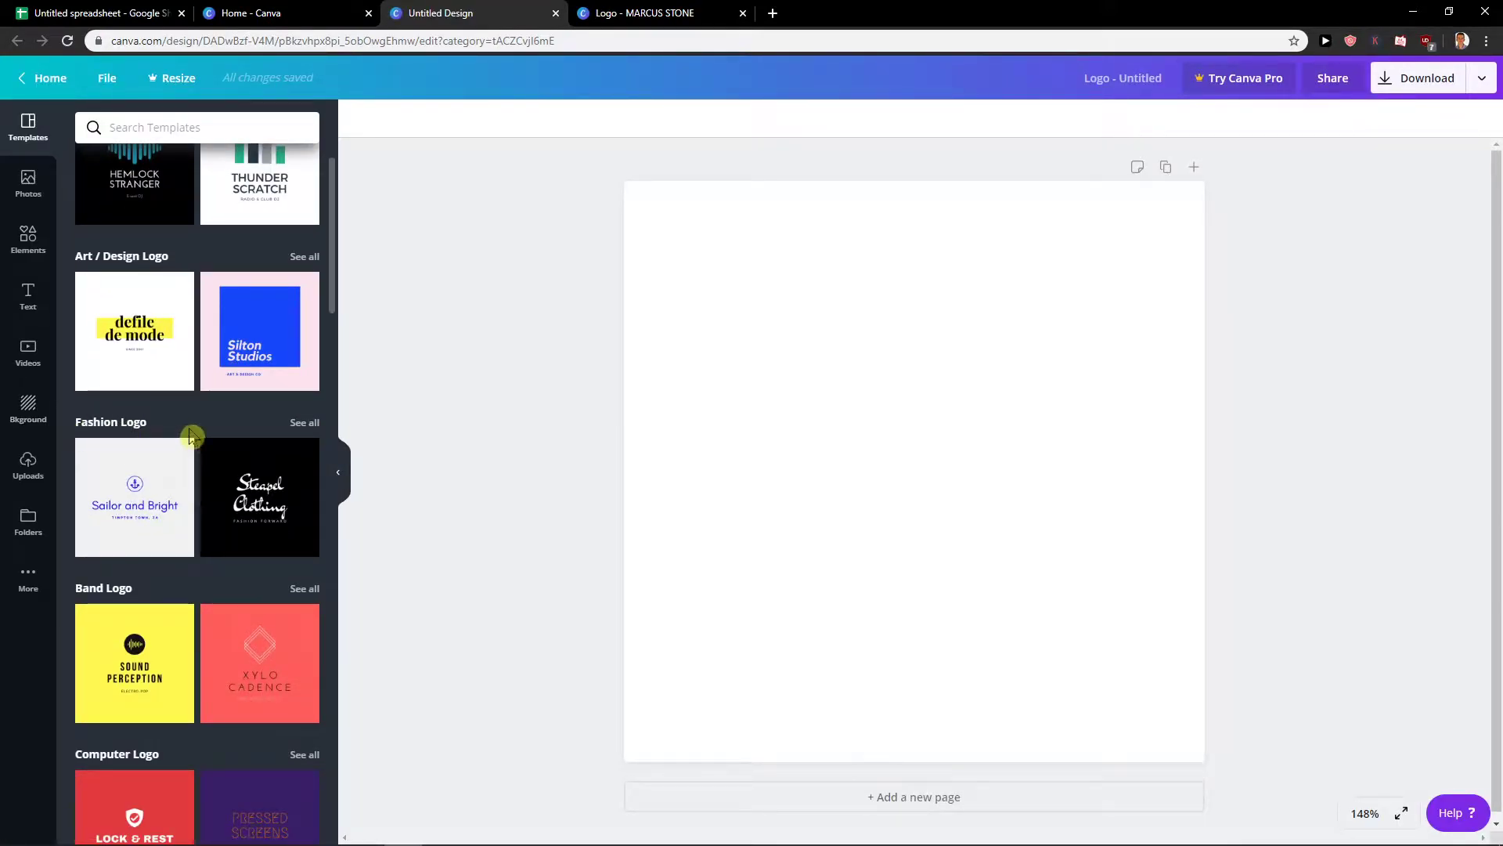
pyautogui.click(301, 423)
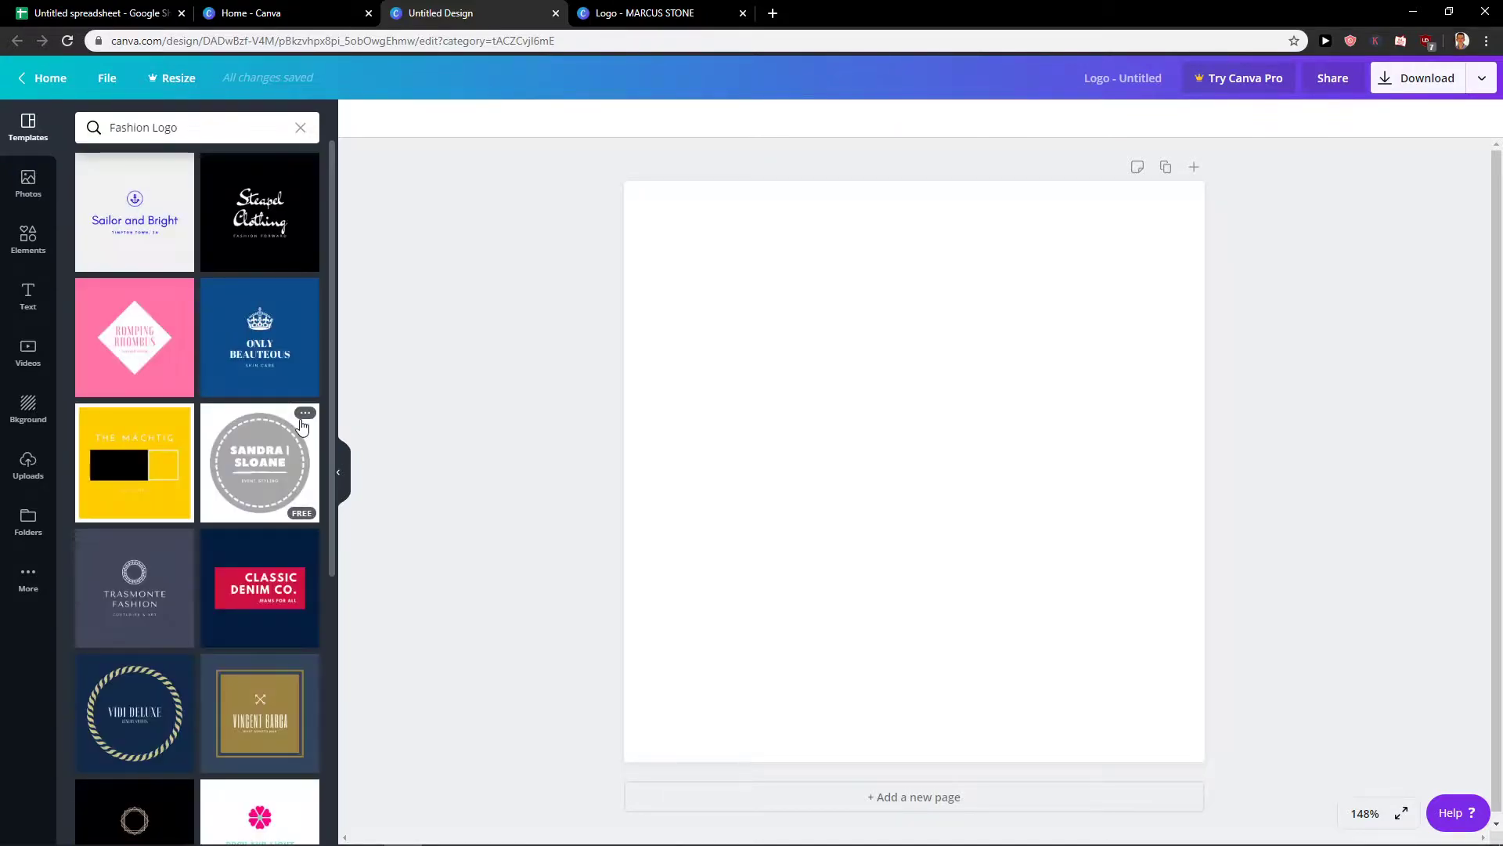
pyautogui.scroll(-2, 200, 425)
pyautogui.scroll(-3, 195, 419)
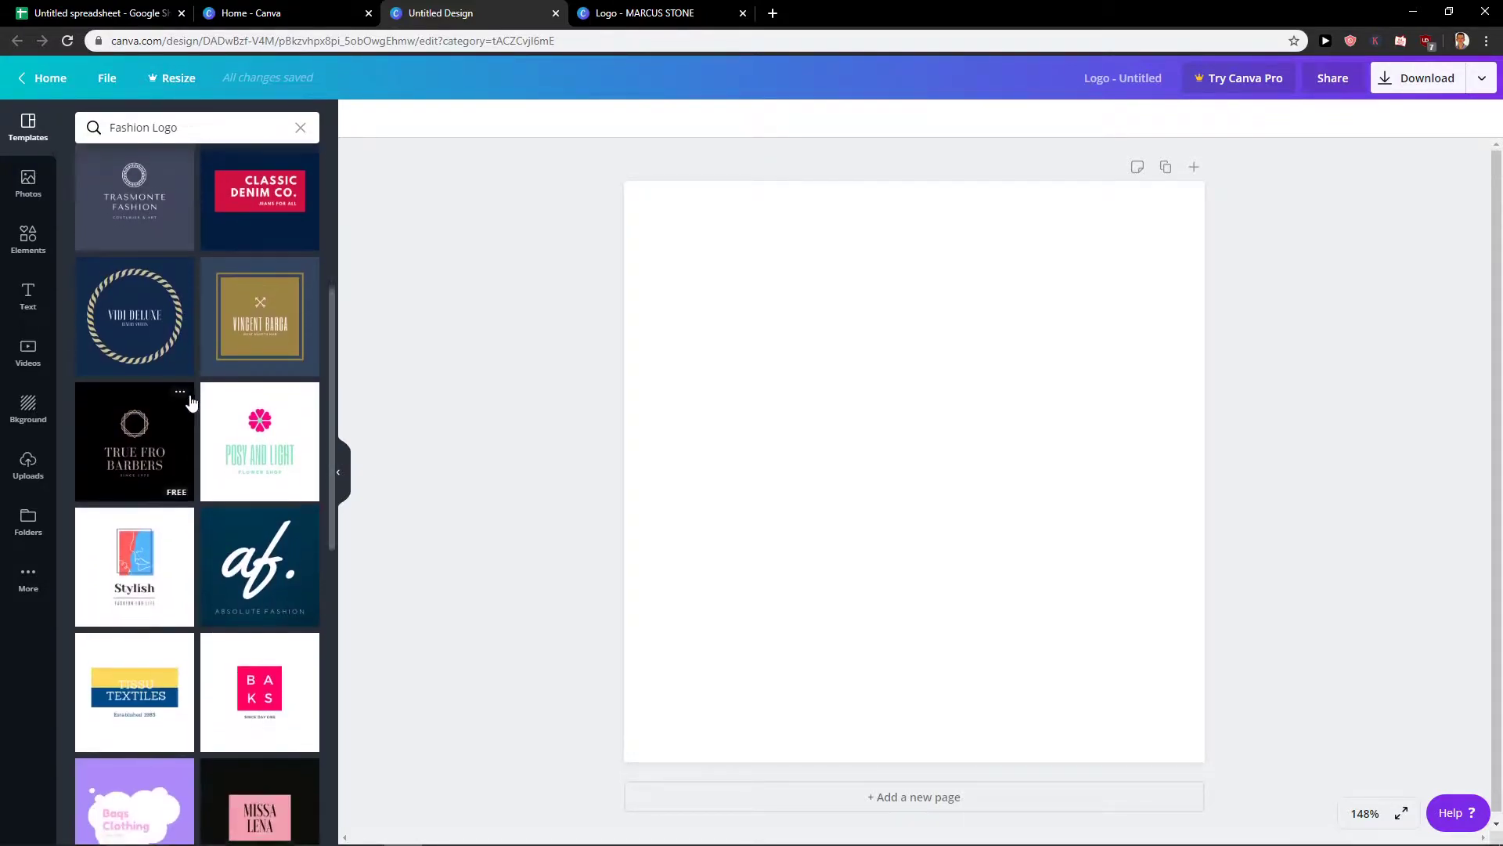
pyautogui.scroll(-3, 190, 400)
pyautogui.scroll(4, 165, 387)
pyautogui.scroll(-1, 133, 399)
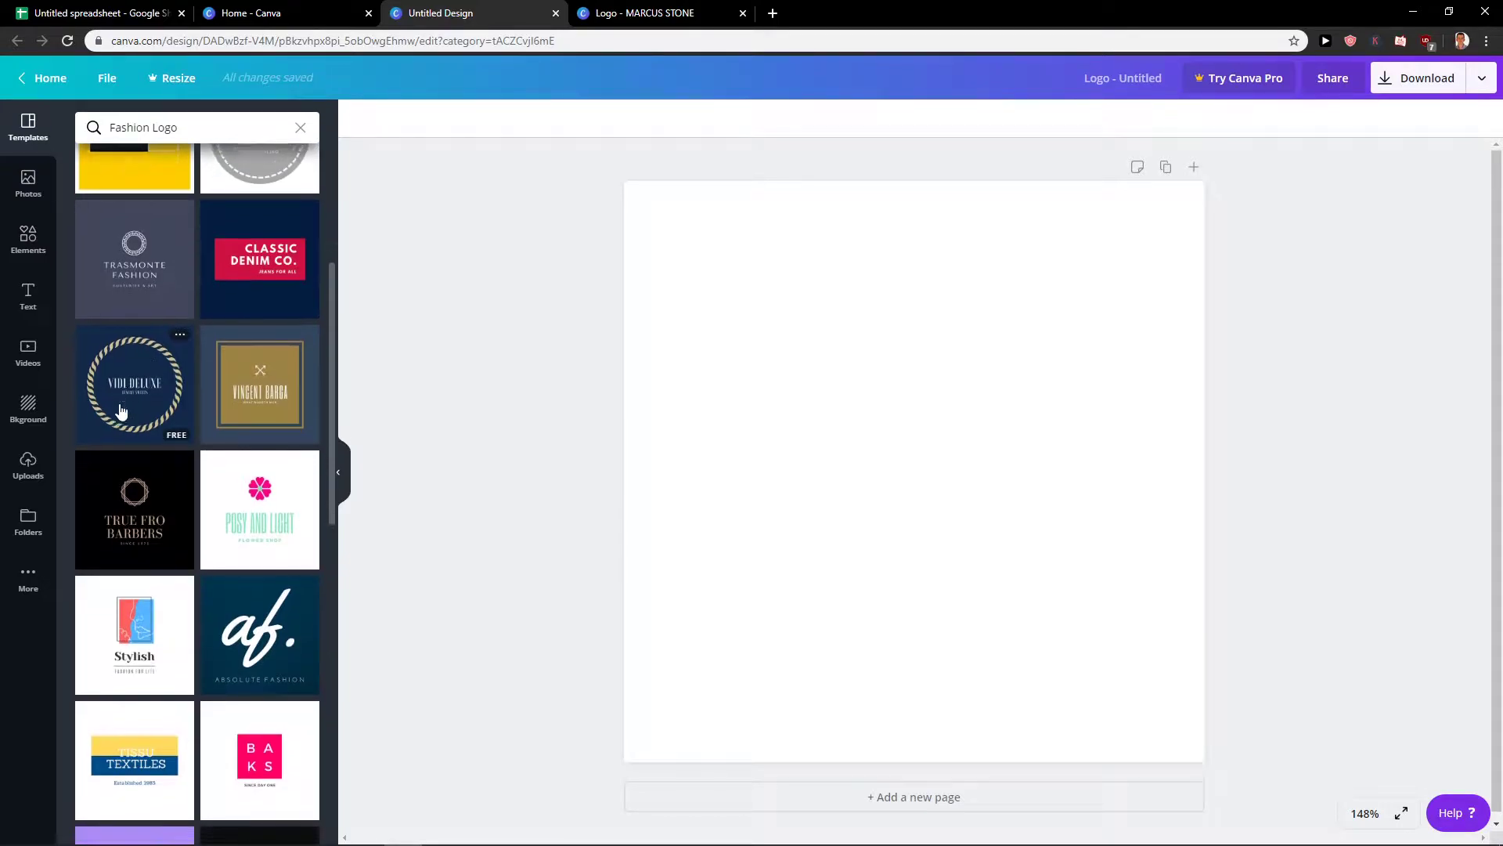
pyautogui.scroll(-4, 129, 396)
pyautogui.scroll(-3, 133, 403)
pyautogui.scroll(5, 138, 408)
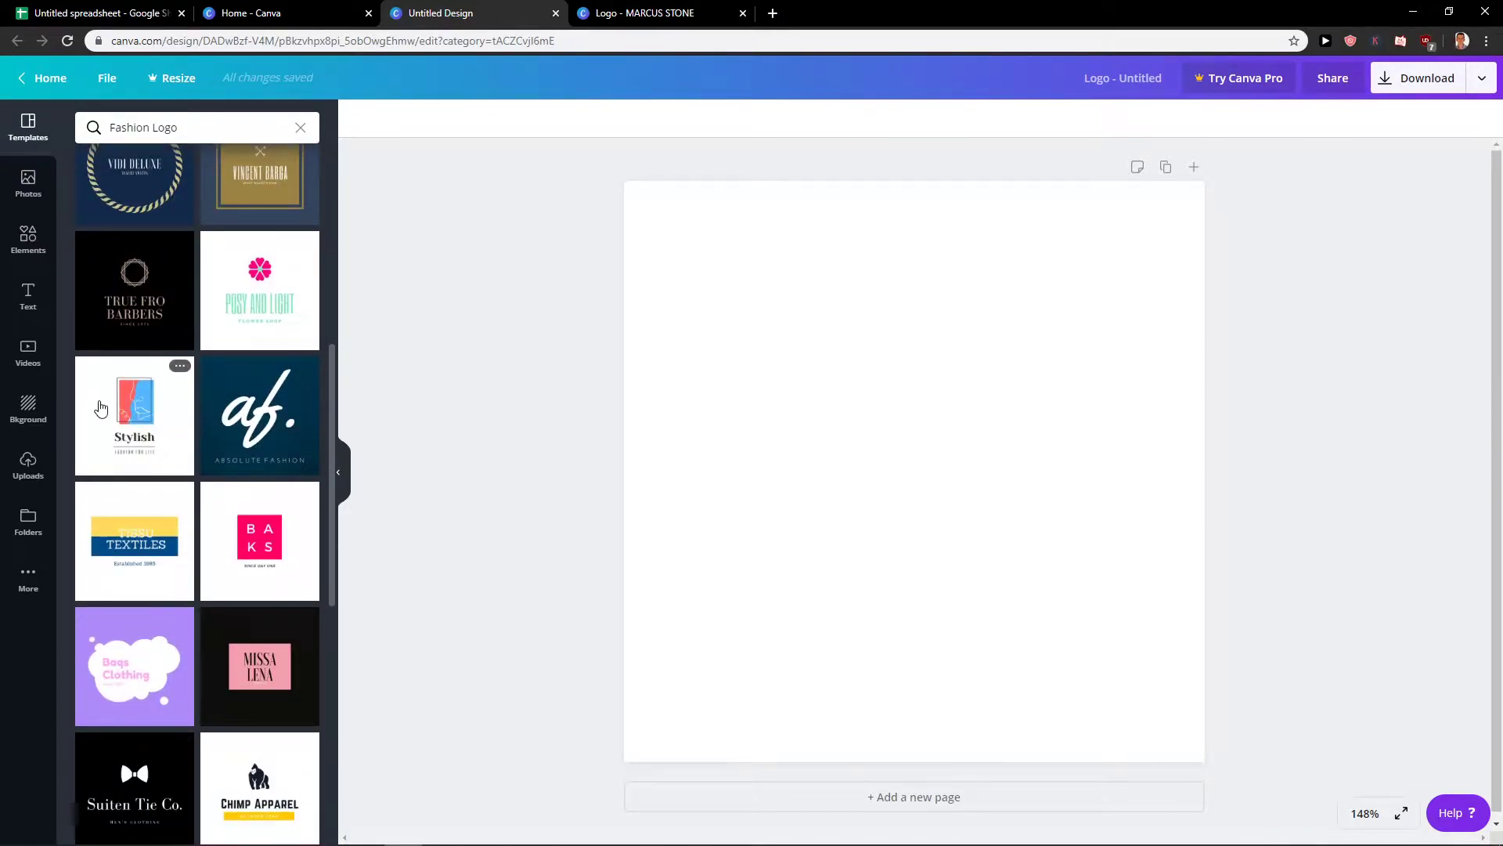
pyautogui.scroll(2, 100, 407)
pyautogui.scroll(1, 126, 397)
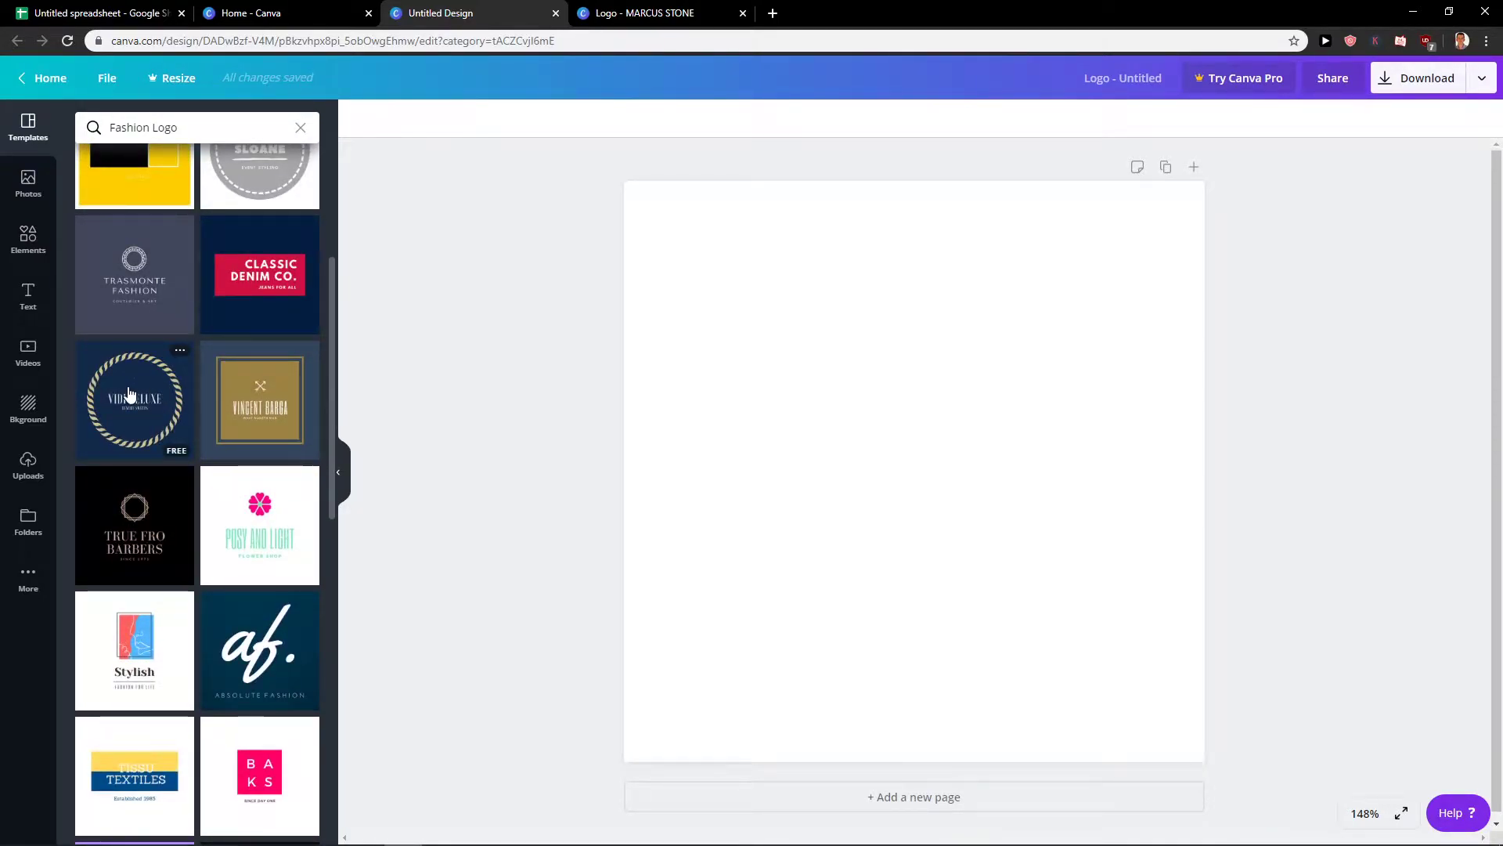
pyautogui.click(130, 394)
# Step: Change the name to 'MARCUS STONE' and the tagline to 'BEST CLOTHING'
pyautogui.click(822, 253)
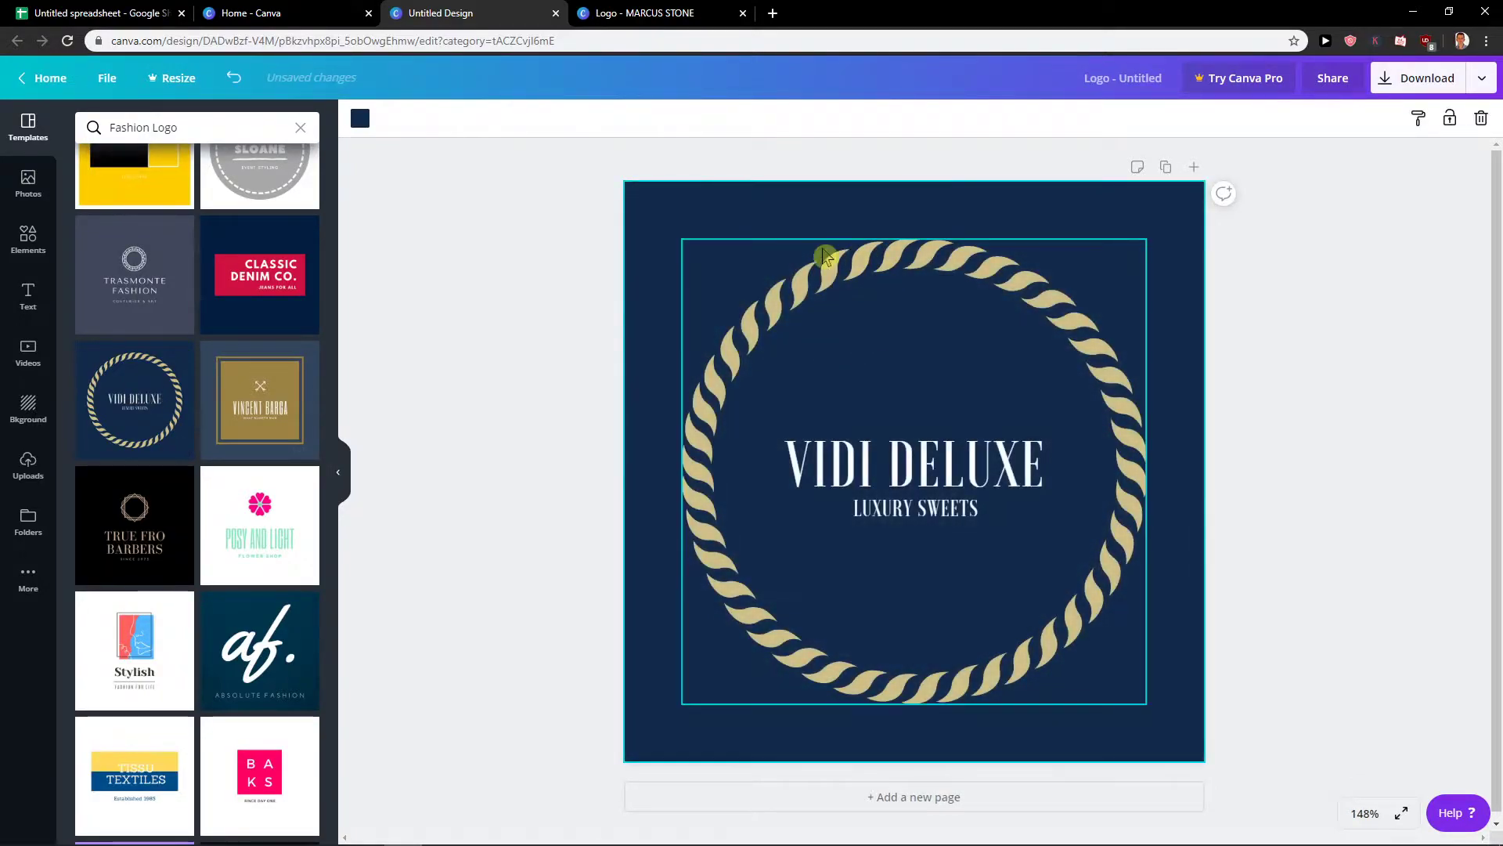
pyautogui.click(772, 356)
pyautogui.click(893, 458)
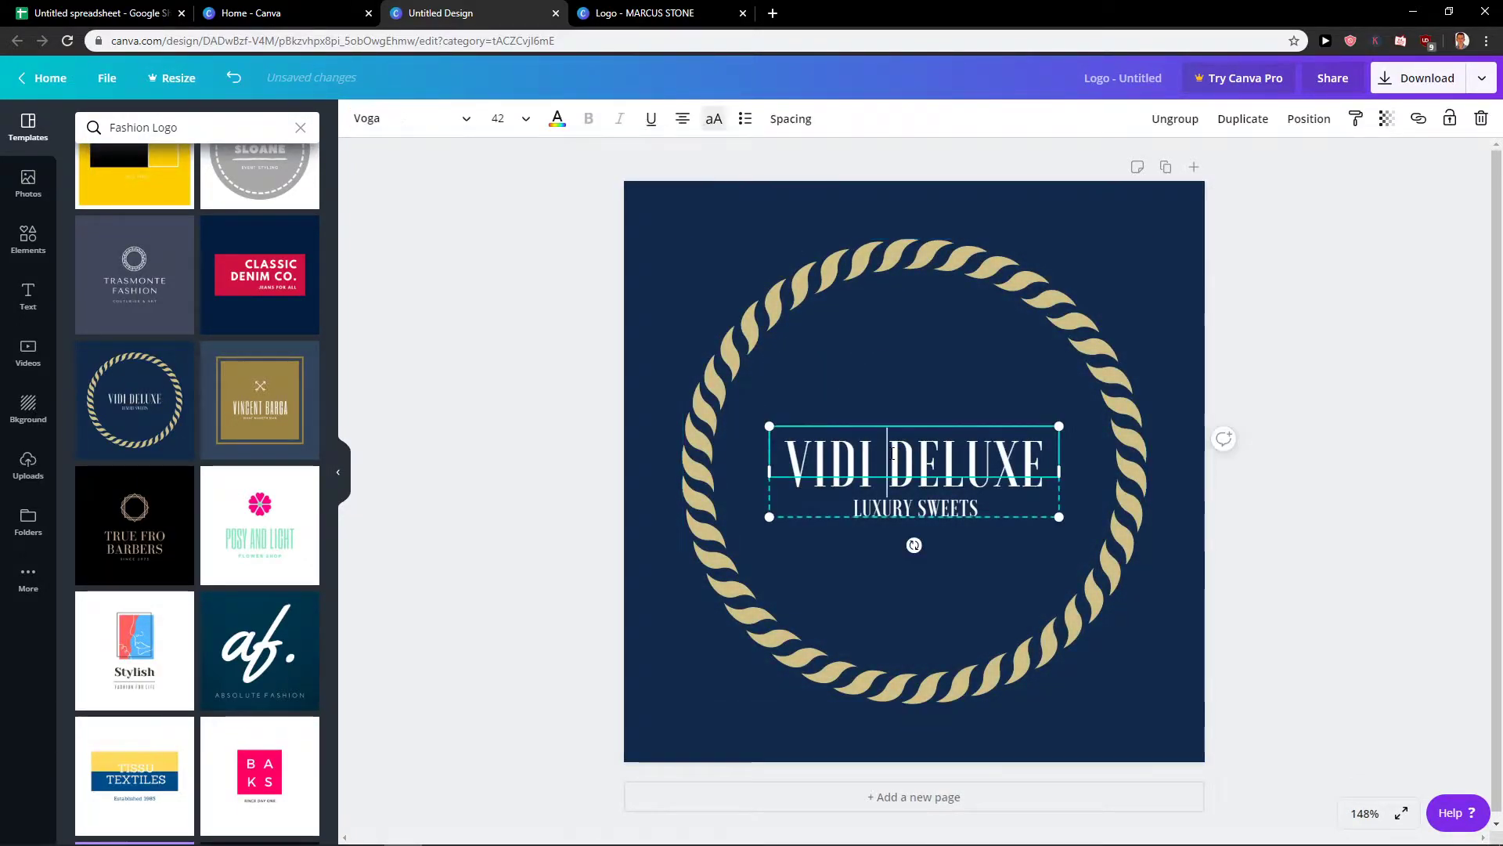
pyautogui.write('MARC')
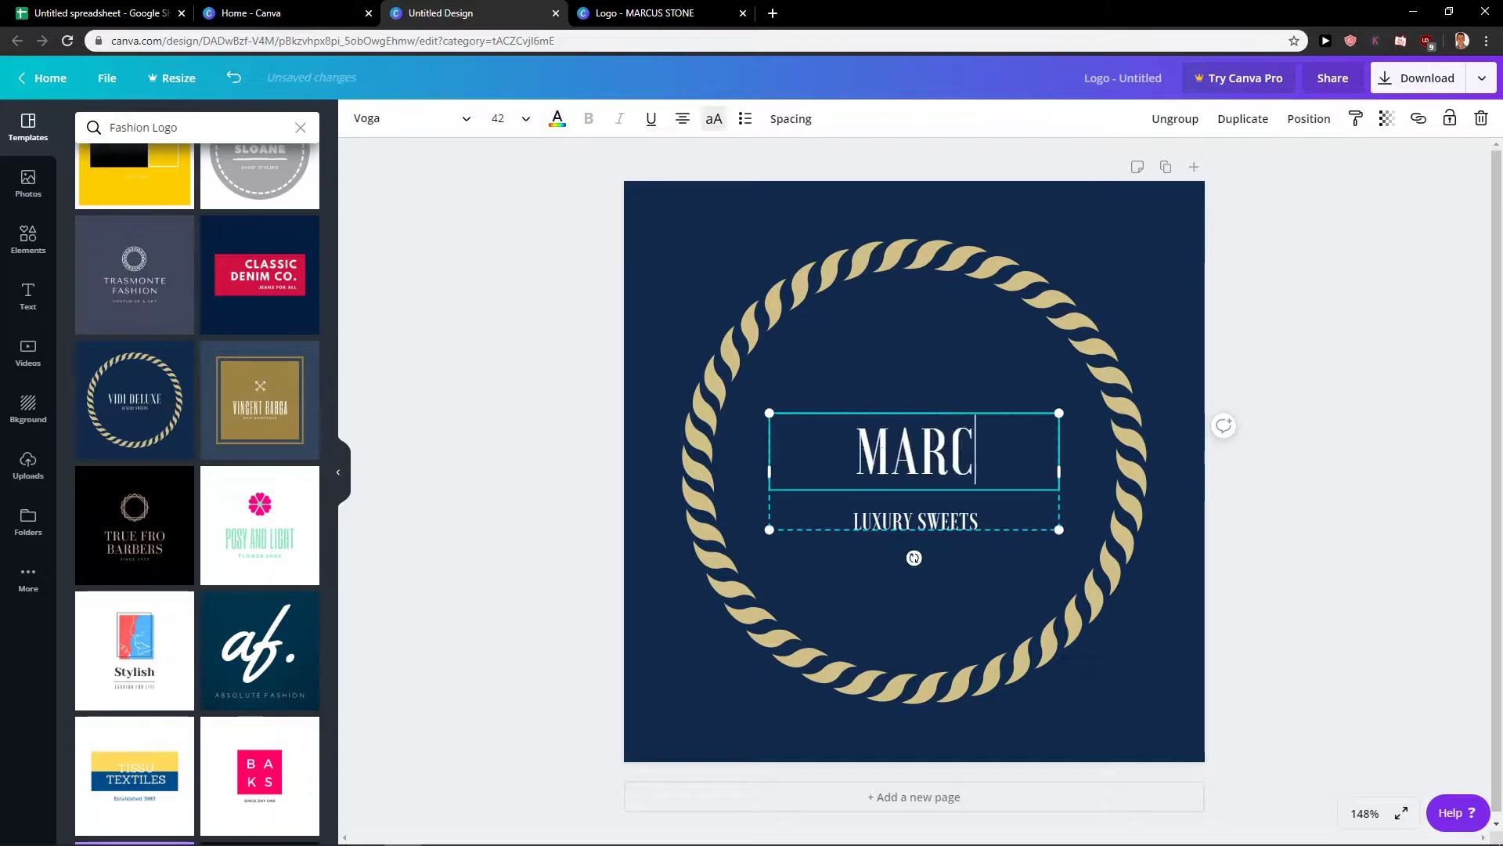
pyautogui.write('US STONE')
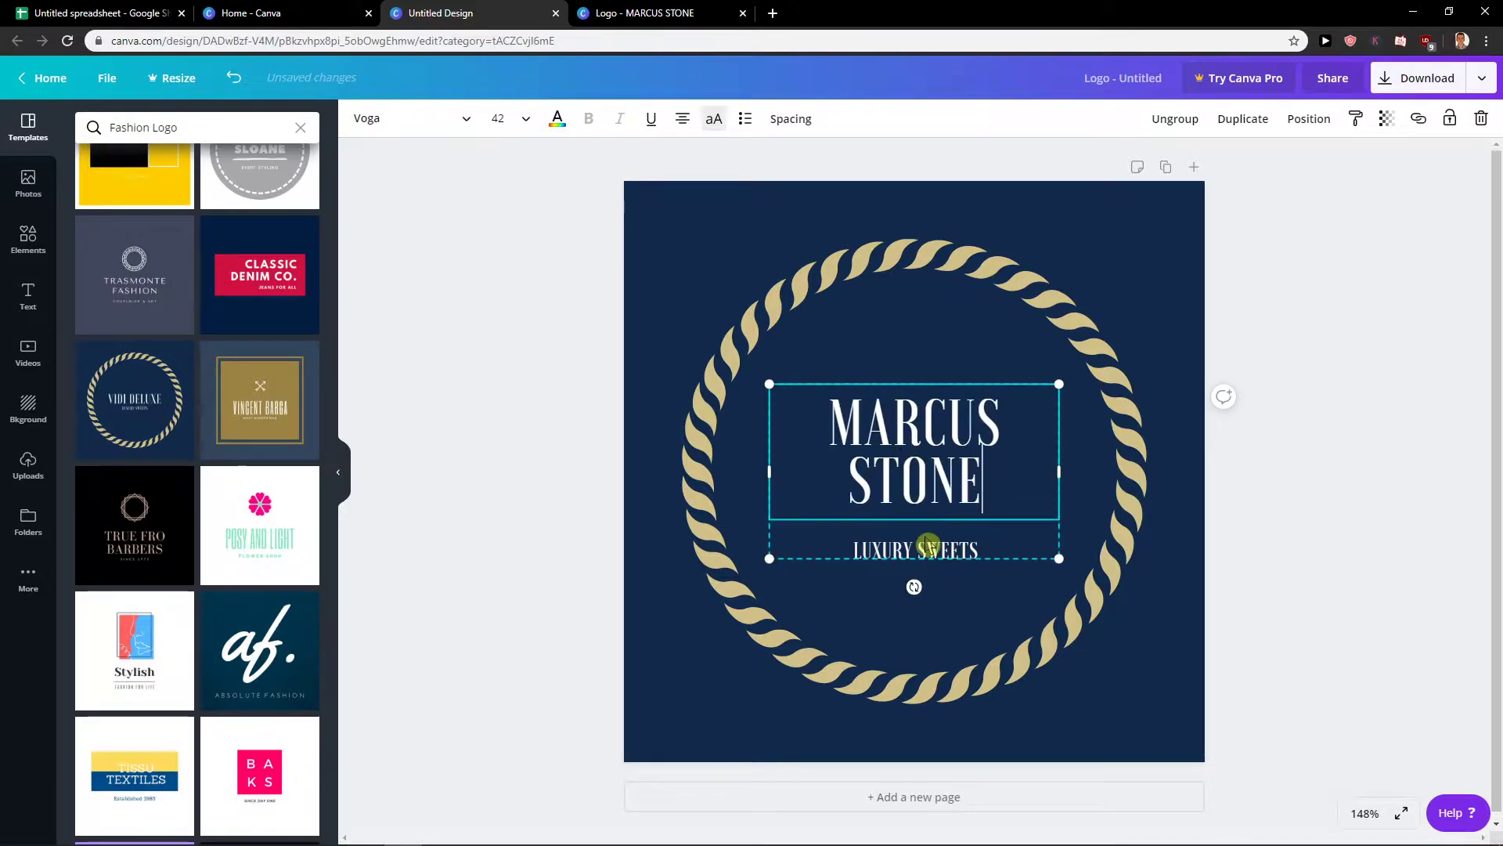
pyautogui.click(927, 545)
pyautogui.write('BES')
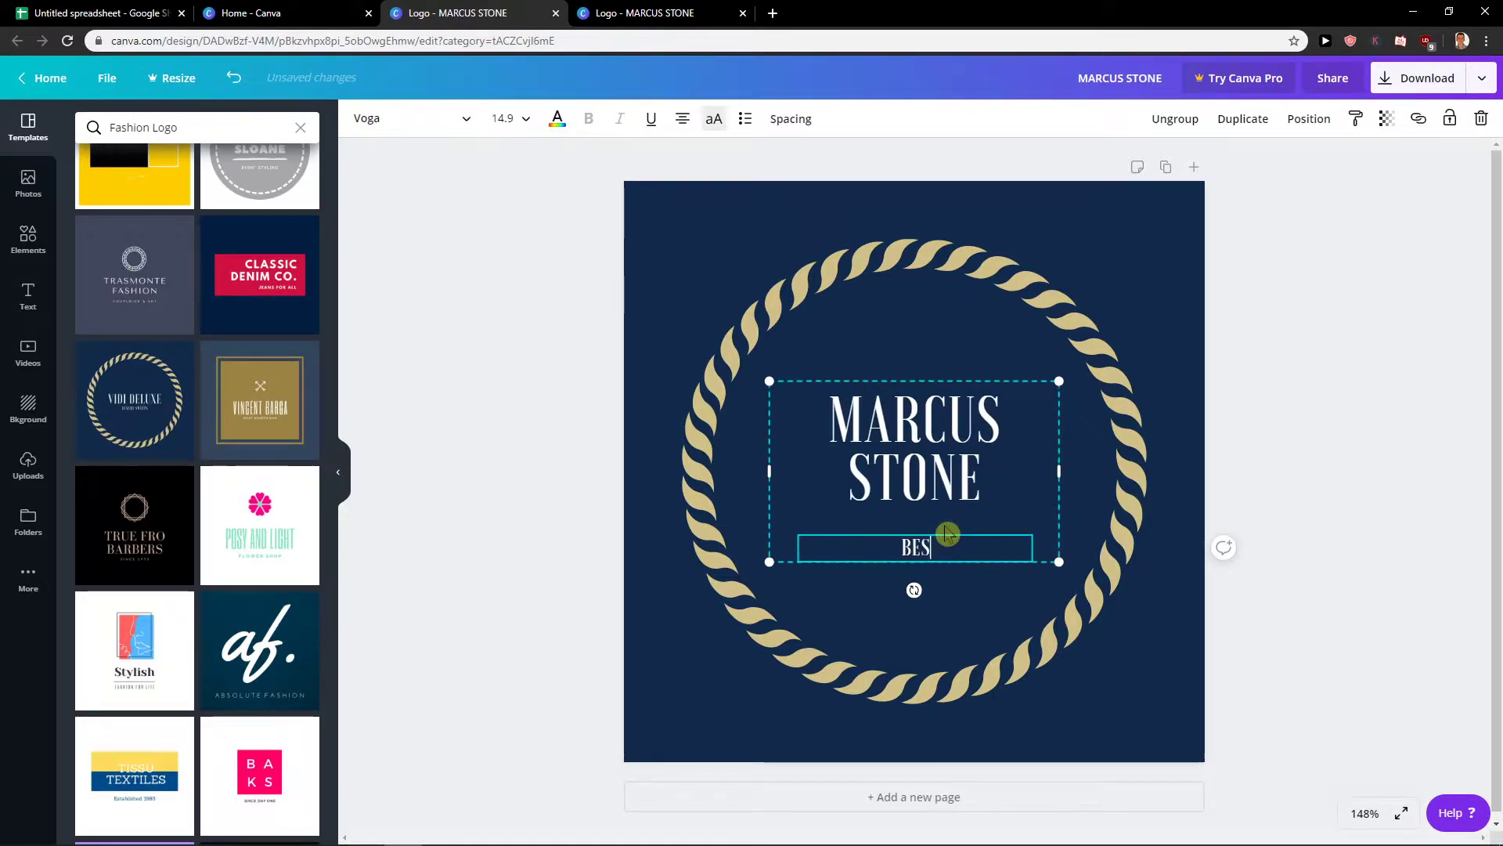
pyautogui.write('T CLOTHING')
pyautogui.click(862, 577)
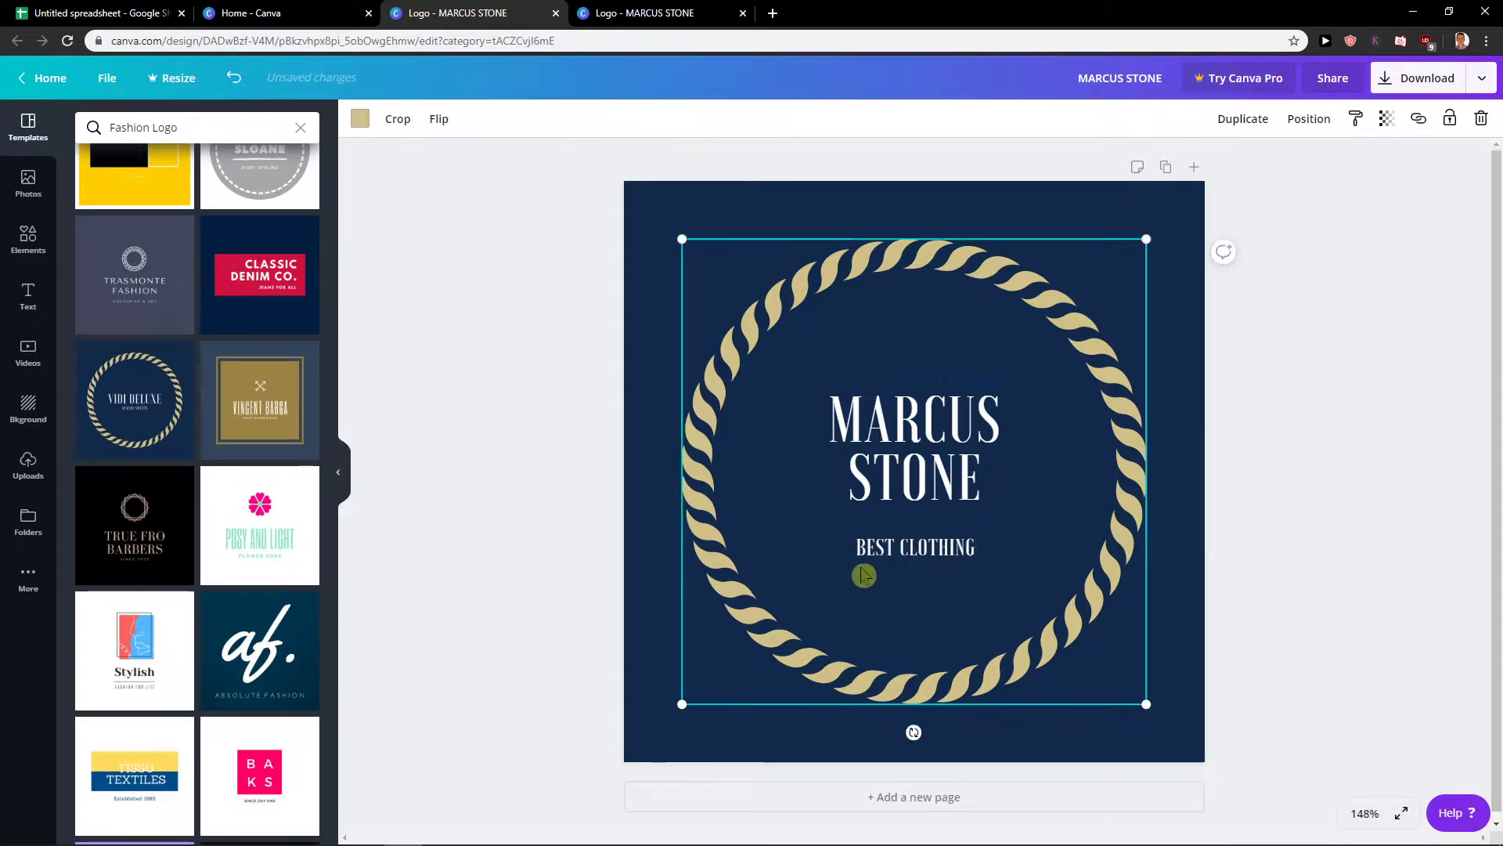
# Step: Enlarge the MARCUS STONE name and tagline text and centre the group in the circle
pyautogui.click(792, 533)
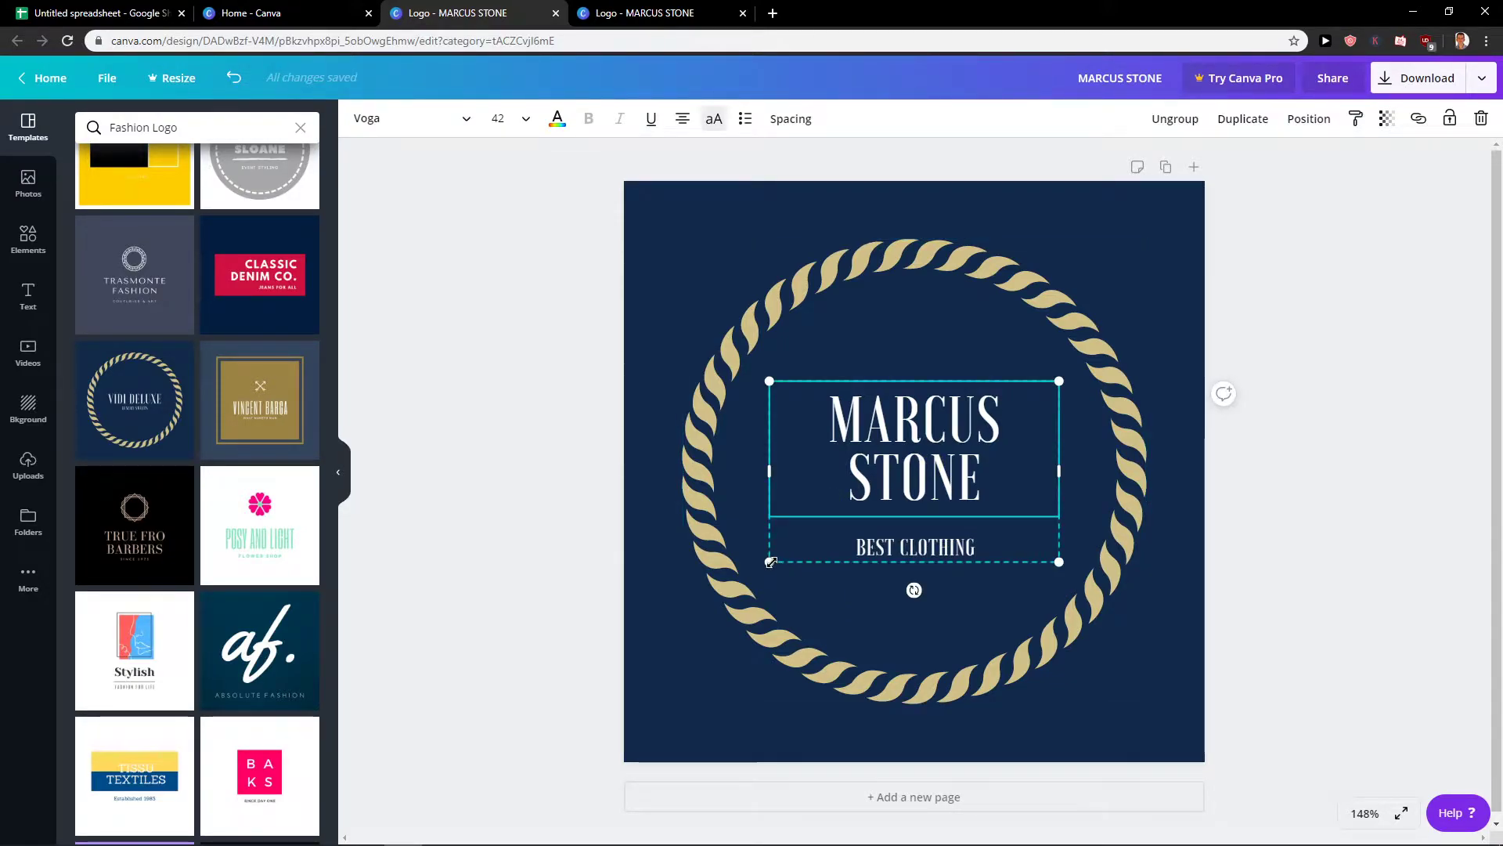
pyautogui.moveTo(769, 561); pyautogui.dragTo(665, 627)
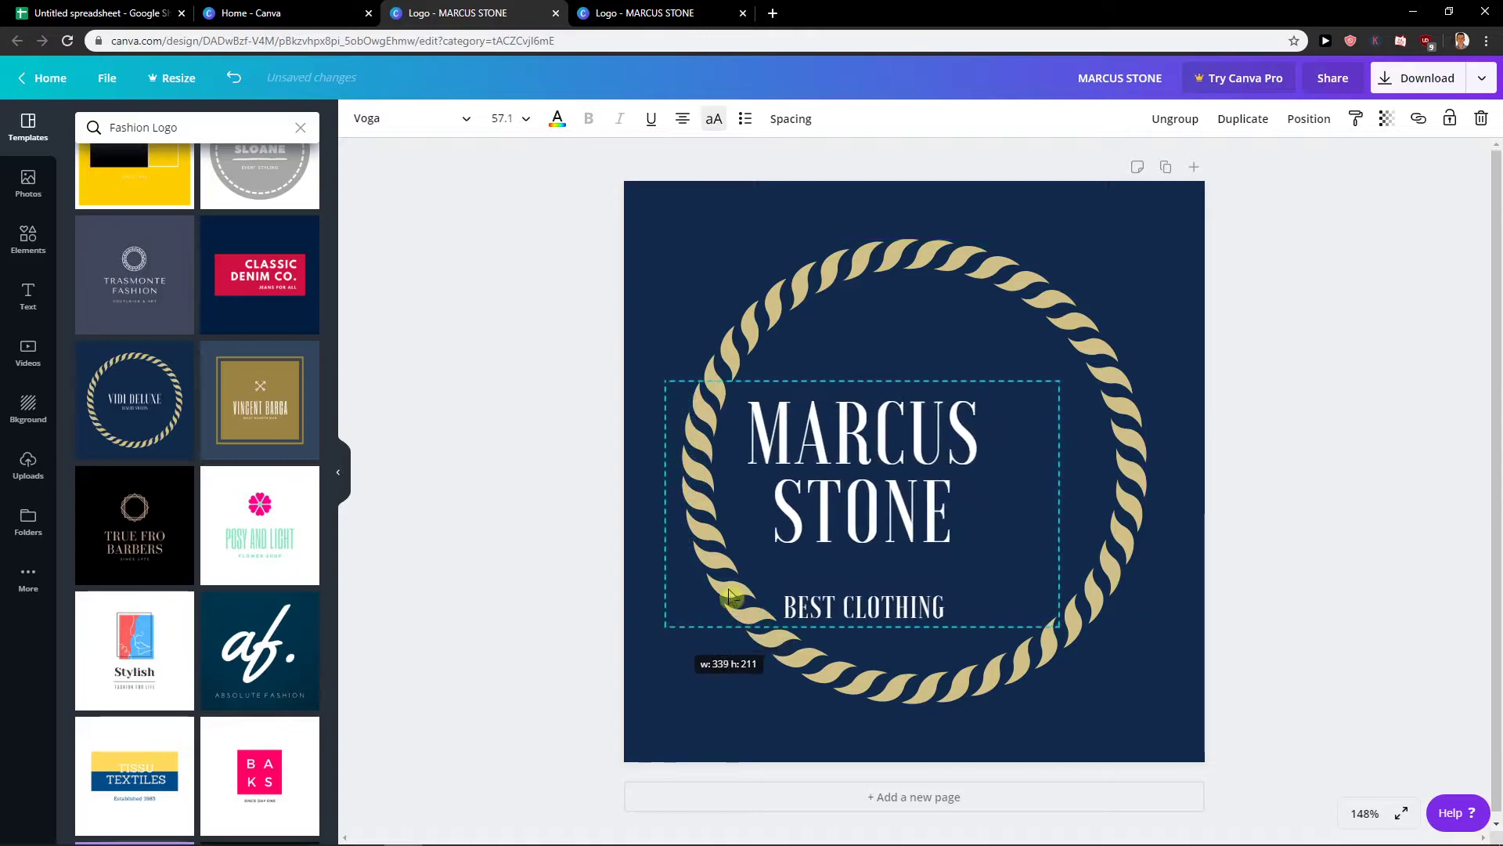
pyautogui.click(898, 418)
pyautogui.click(884, 464)
pyautogui.moveTo(885, 464); pyautogui.dragTo(916, 437)
pyautogui.click(932, 575)
pyautogui.moveTo(932, 576); pyautogui.dragTo(895, 547)
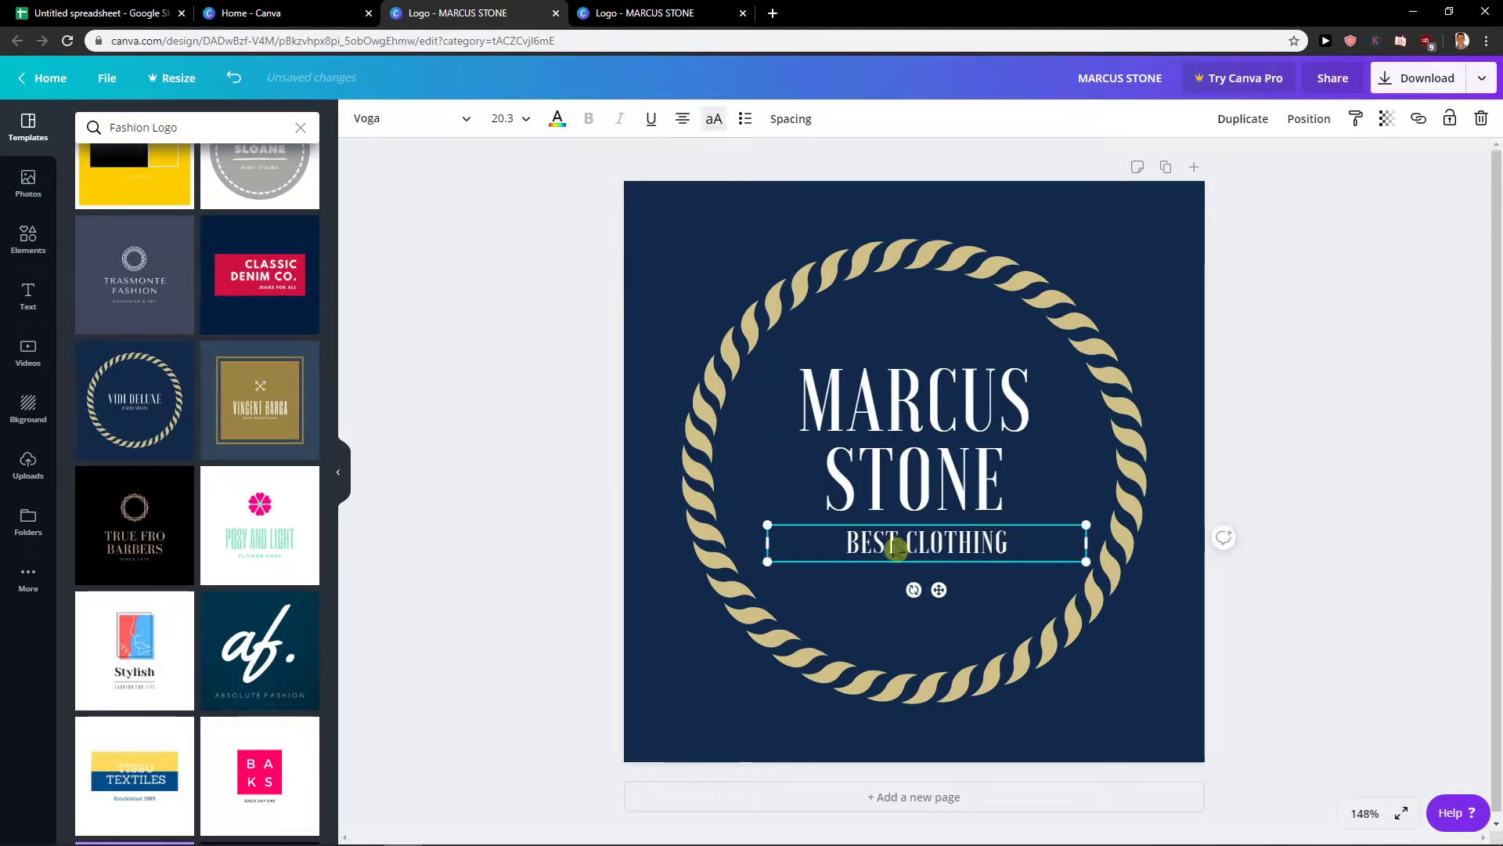
pyautogui.click(1286, 356)
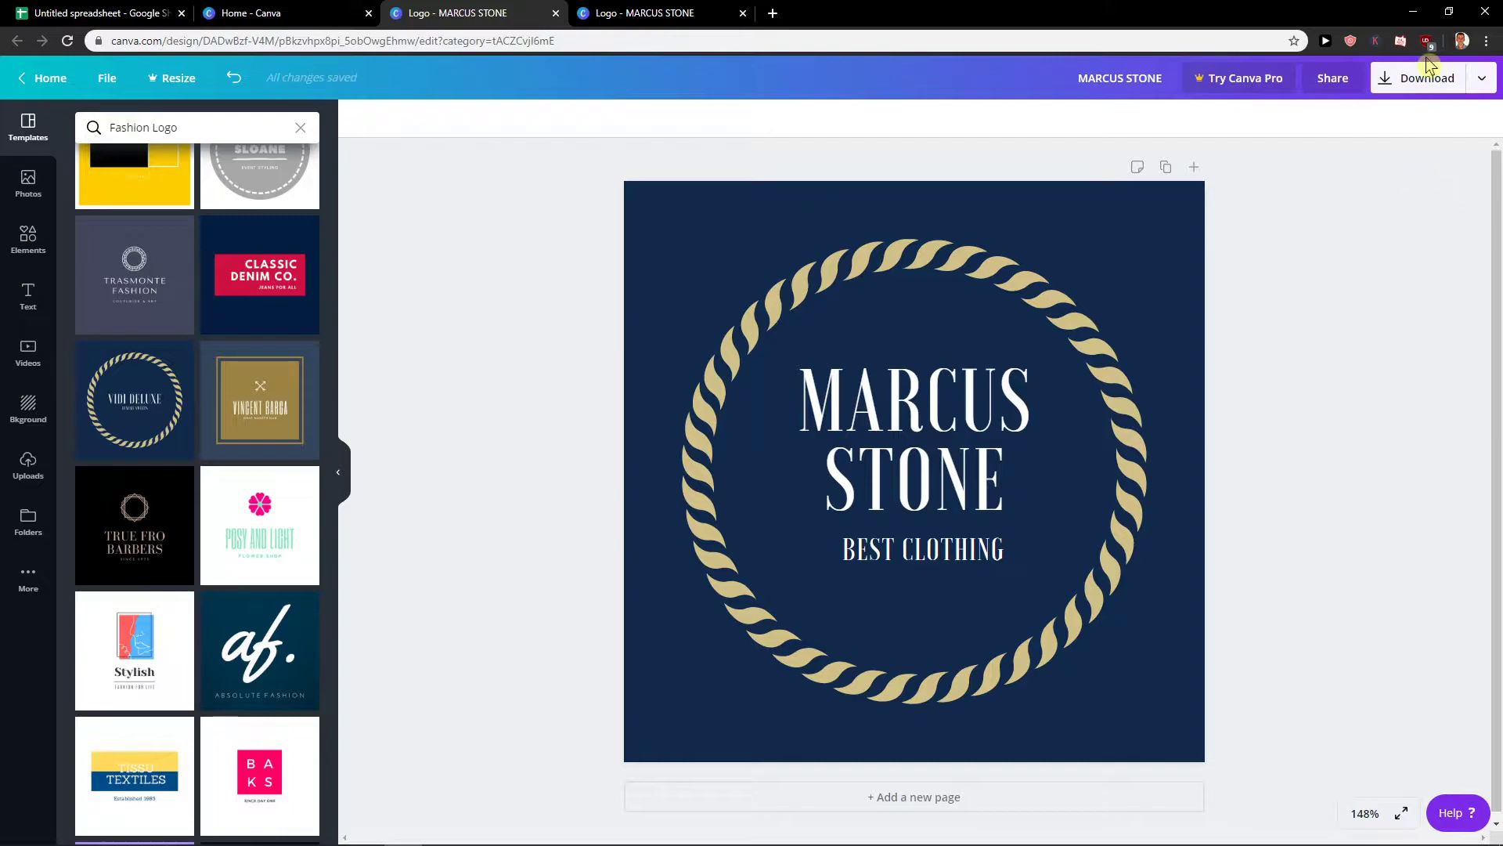
# Step: Download the logo as a PNG and open the saved file
pyautogui.click(1419, 81)
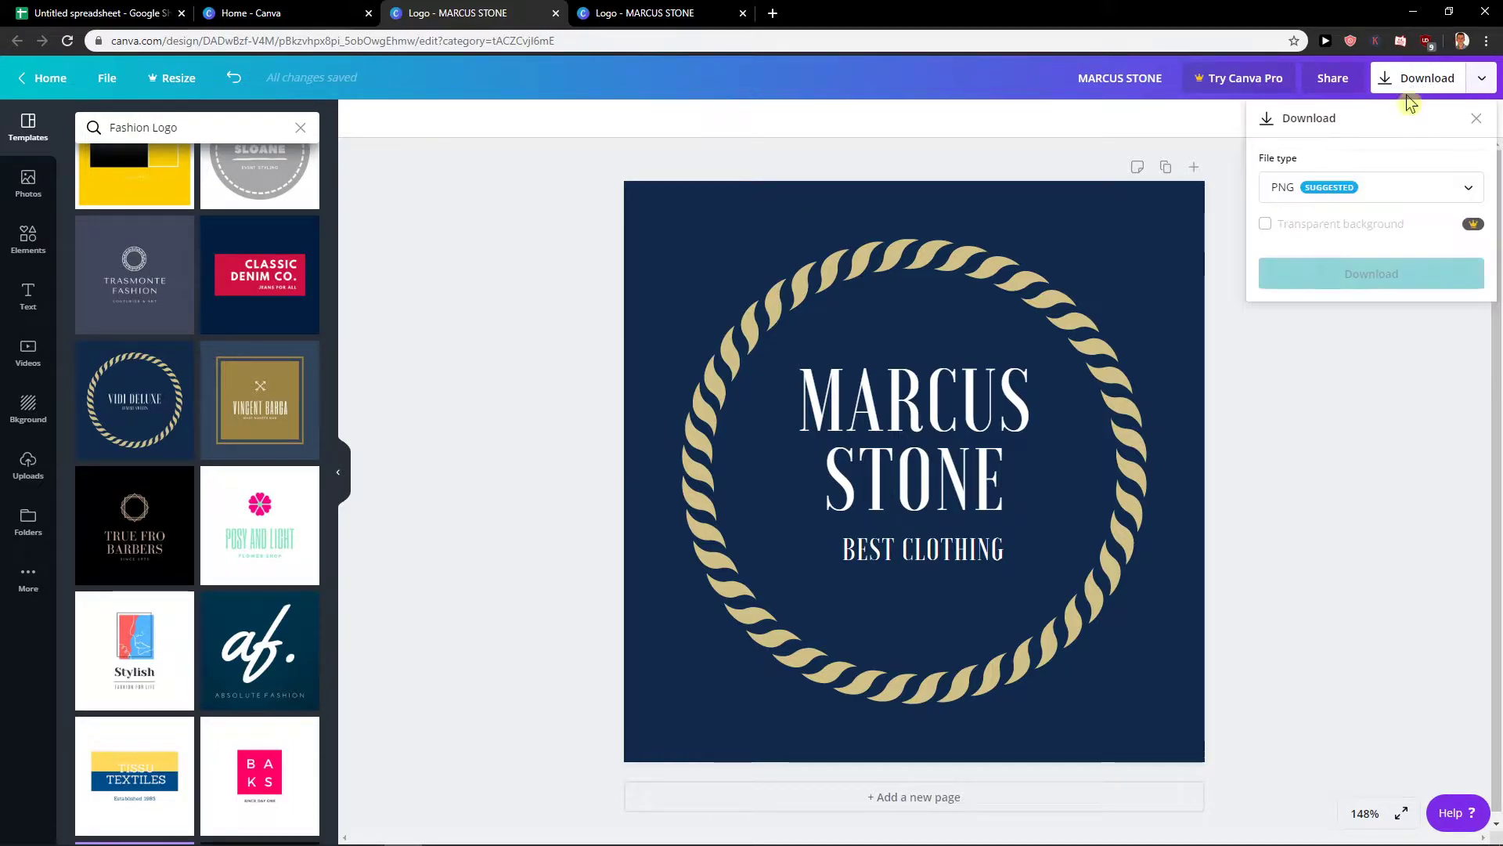
pyautogui.click(1300, 277)
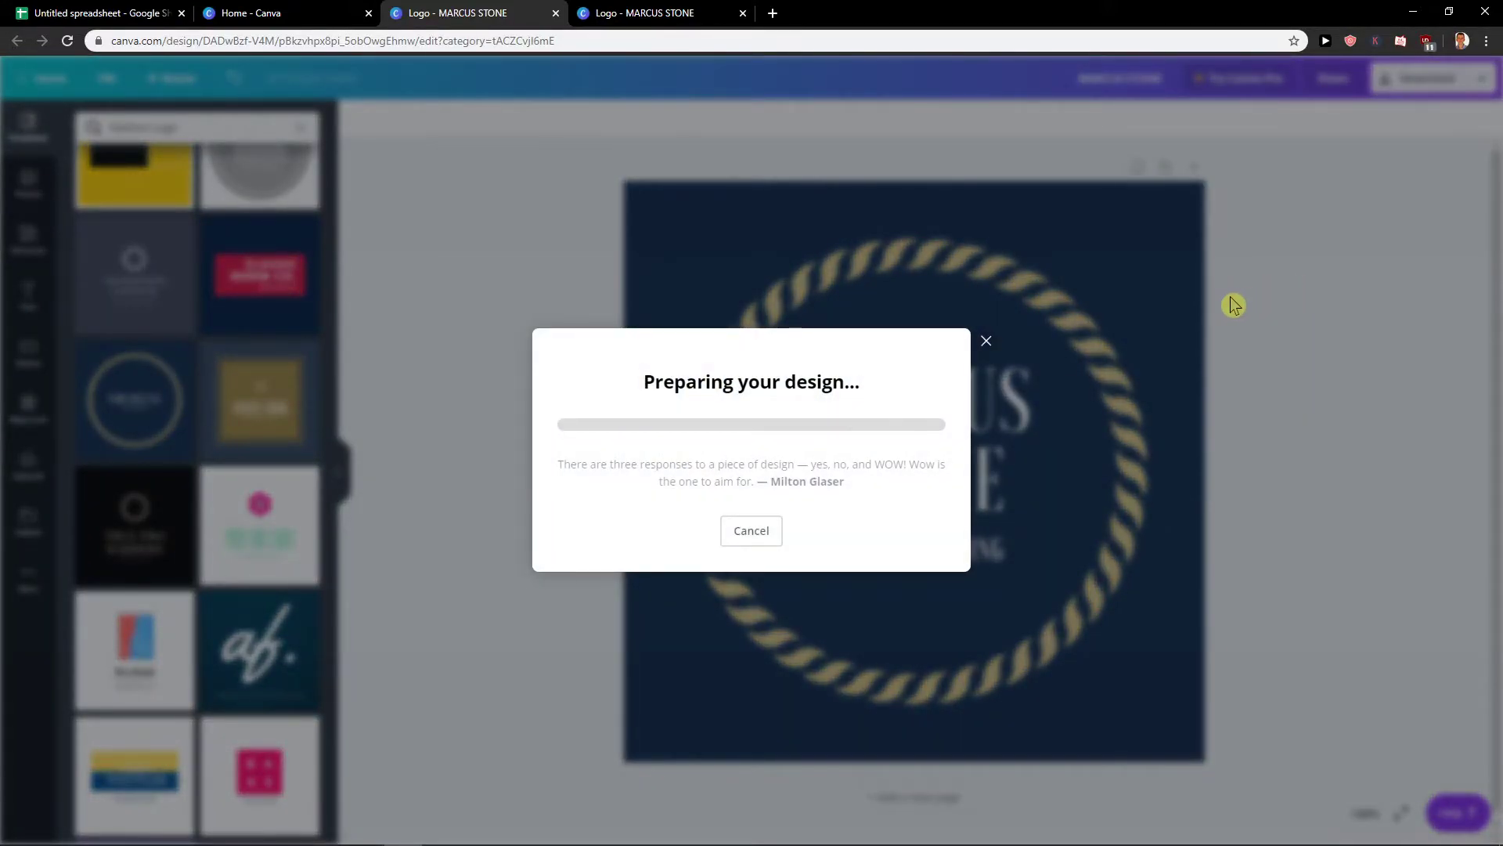
pyautogui.click(125, 830)
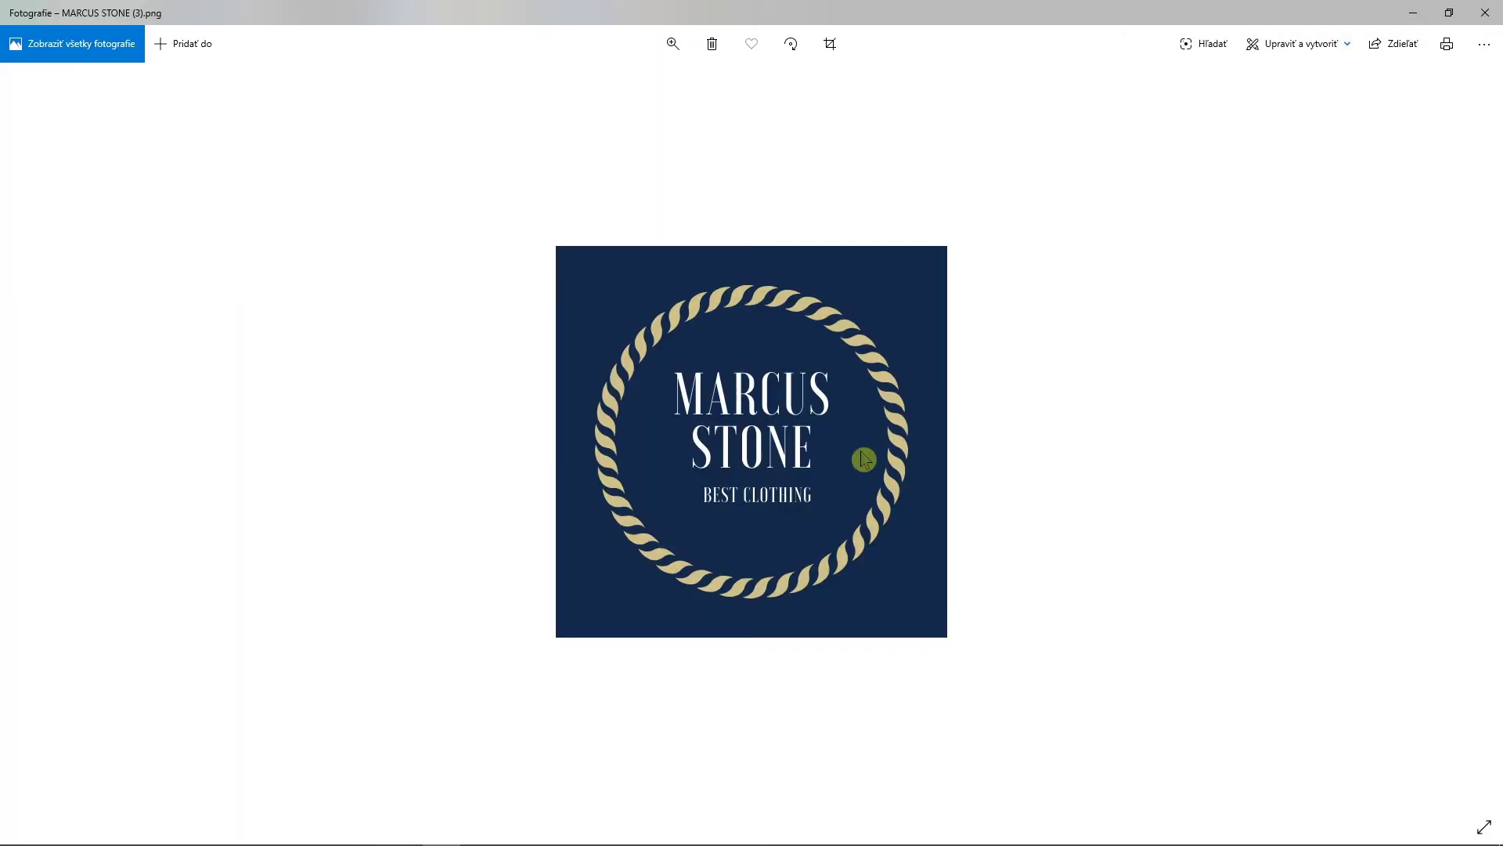
# Step: Close the photo viewer and printing popup, then apply the Chimp Apparel template
pyautogui.click(1485, 12)
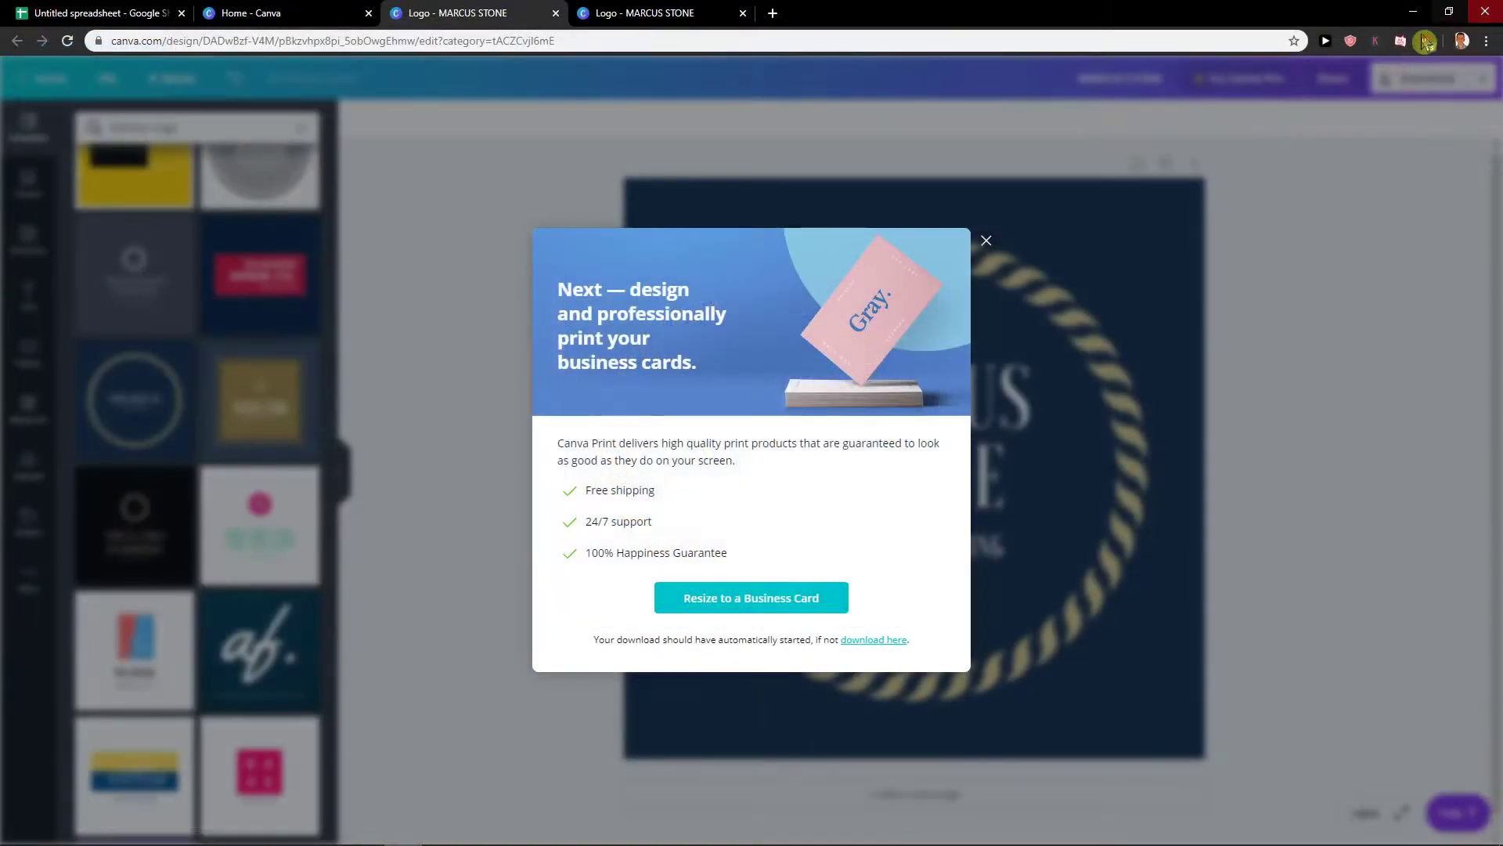
pyautogui.click(988, 244)
pyautogui.scroll(-4, 258, 469)
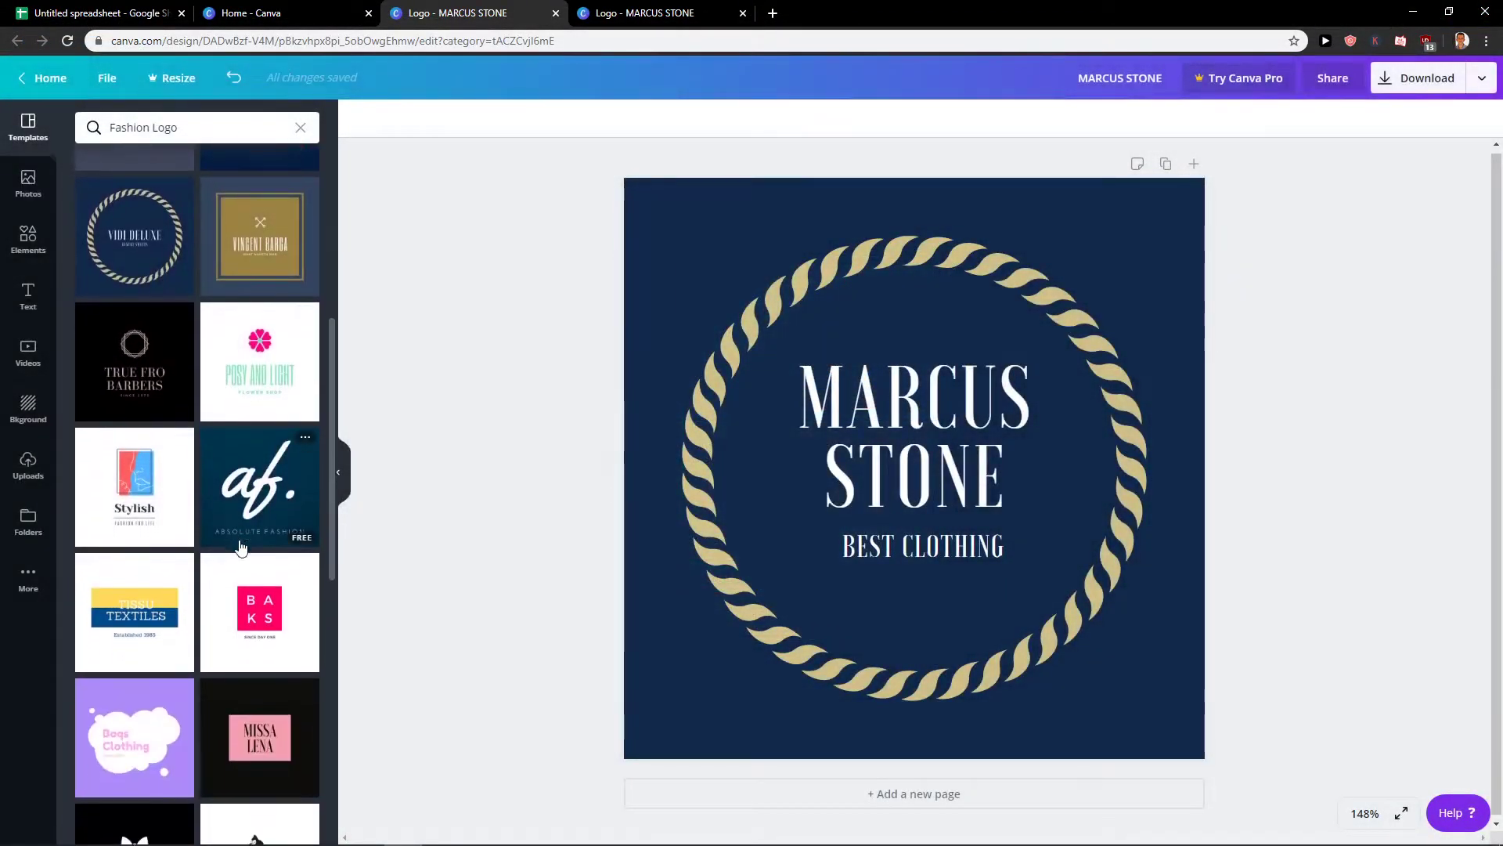
pyautogui.scroll(-3, 258, 470)
pyautogui.scroll(-2, 258, 470)
pyautogui.click(257, 473)
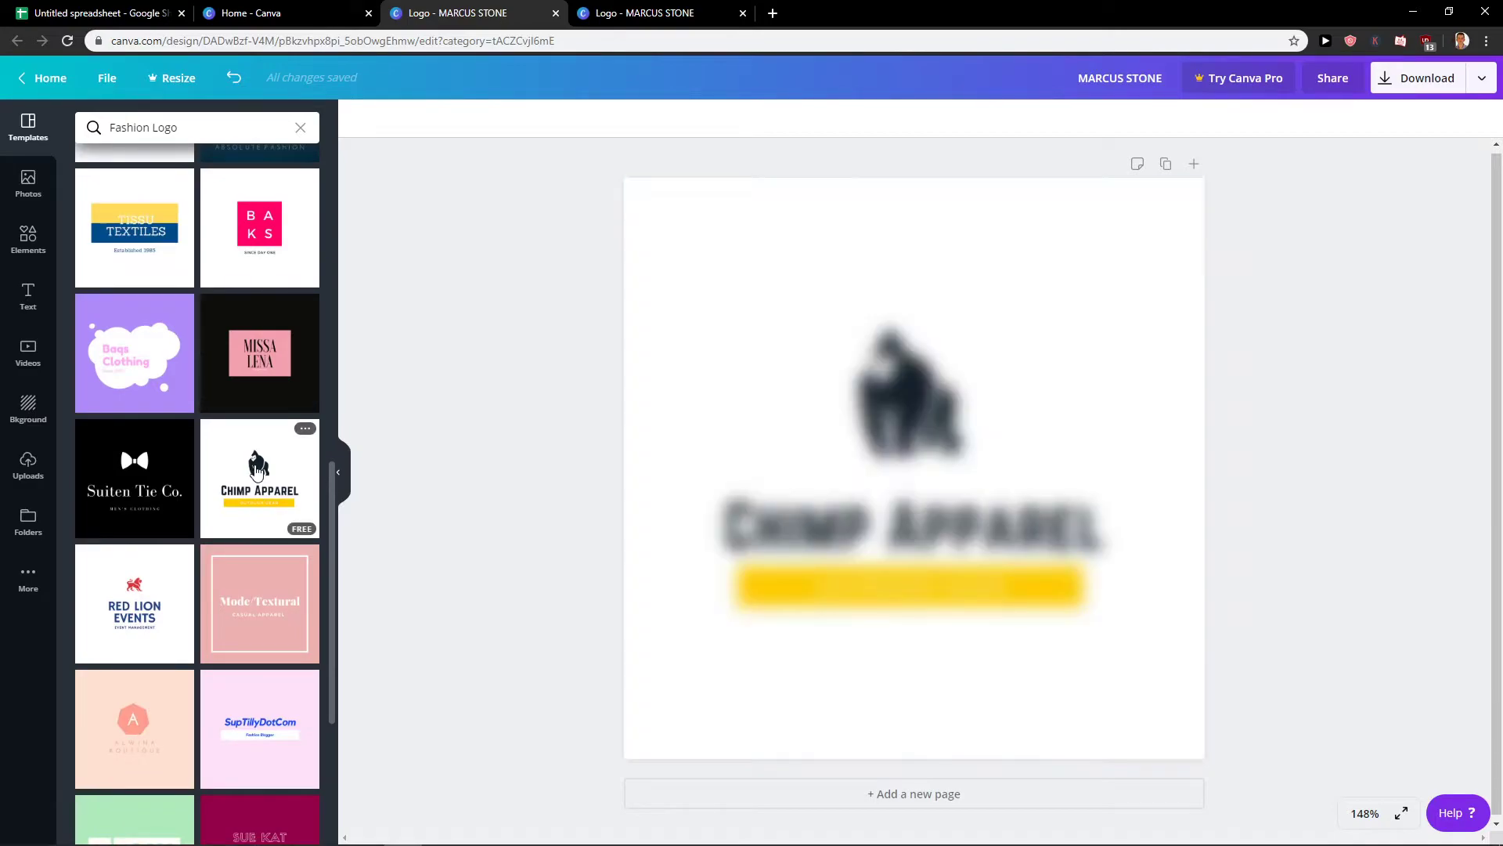
pyautogui.click(947, 404)
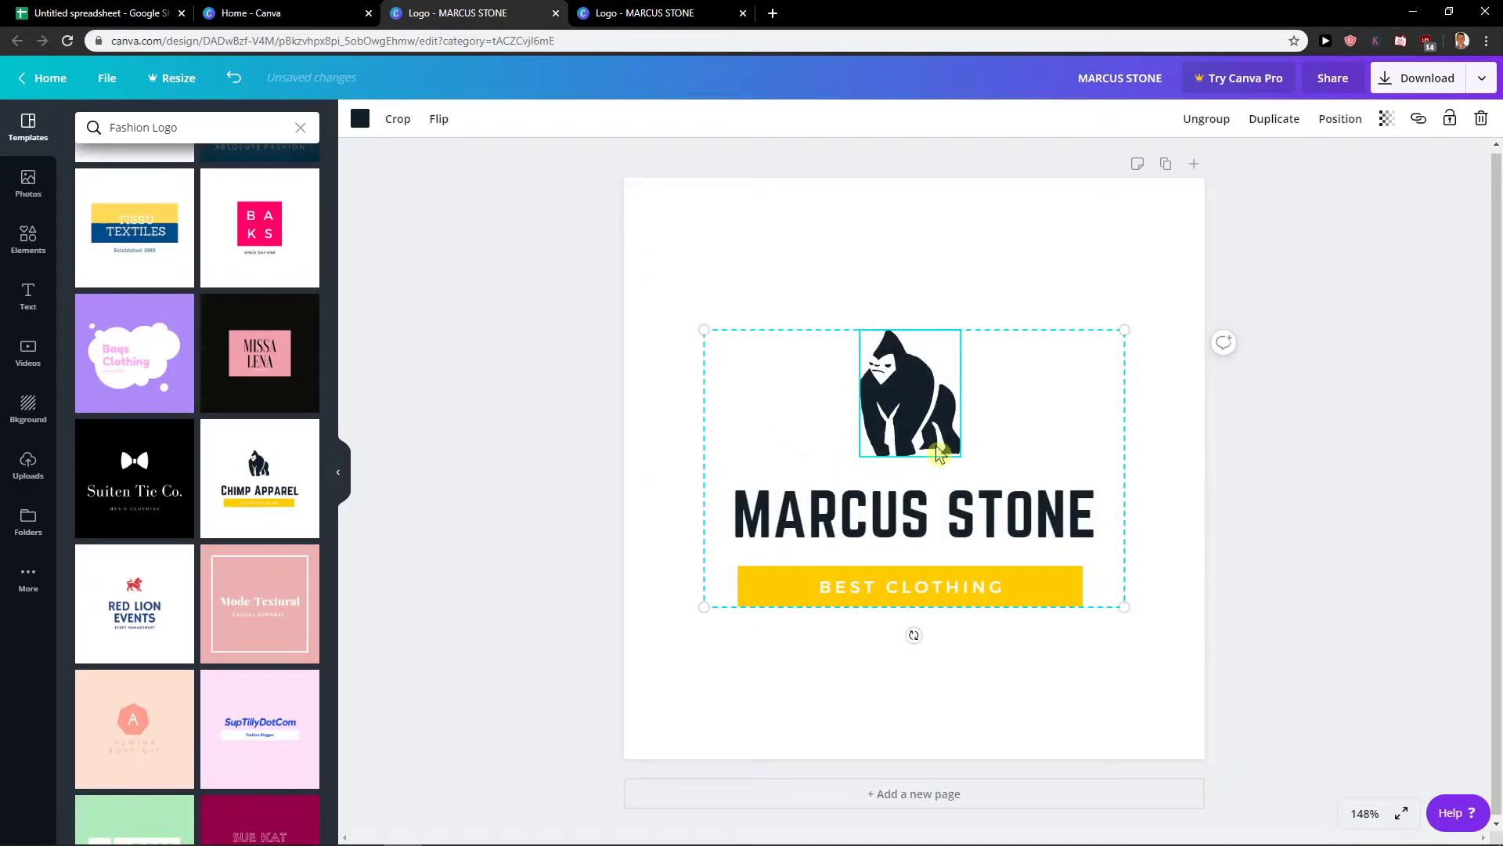
pyautogui.scroll(-3, 235, 548)
pyautogui.scroll(-1, 235, 548)
pyautogui.scroll(3, 235, 577)
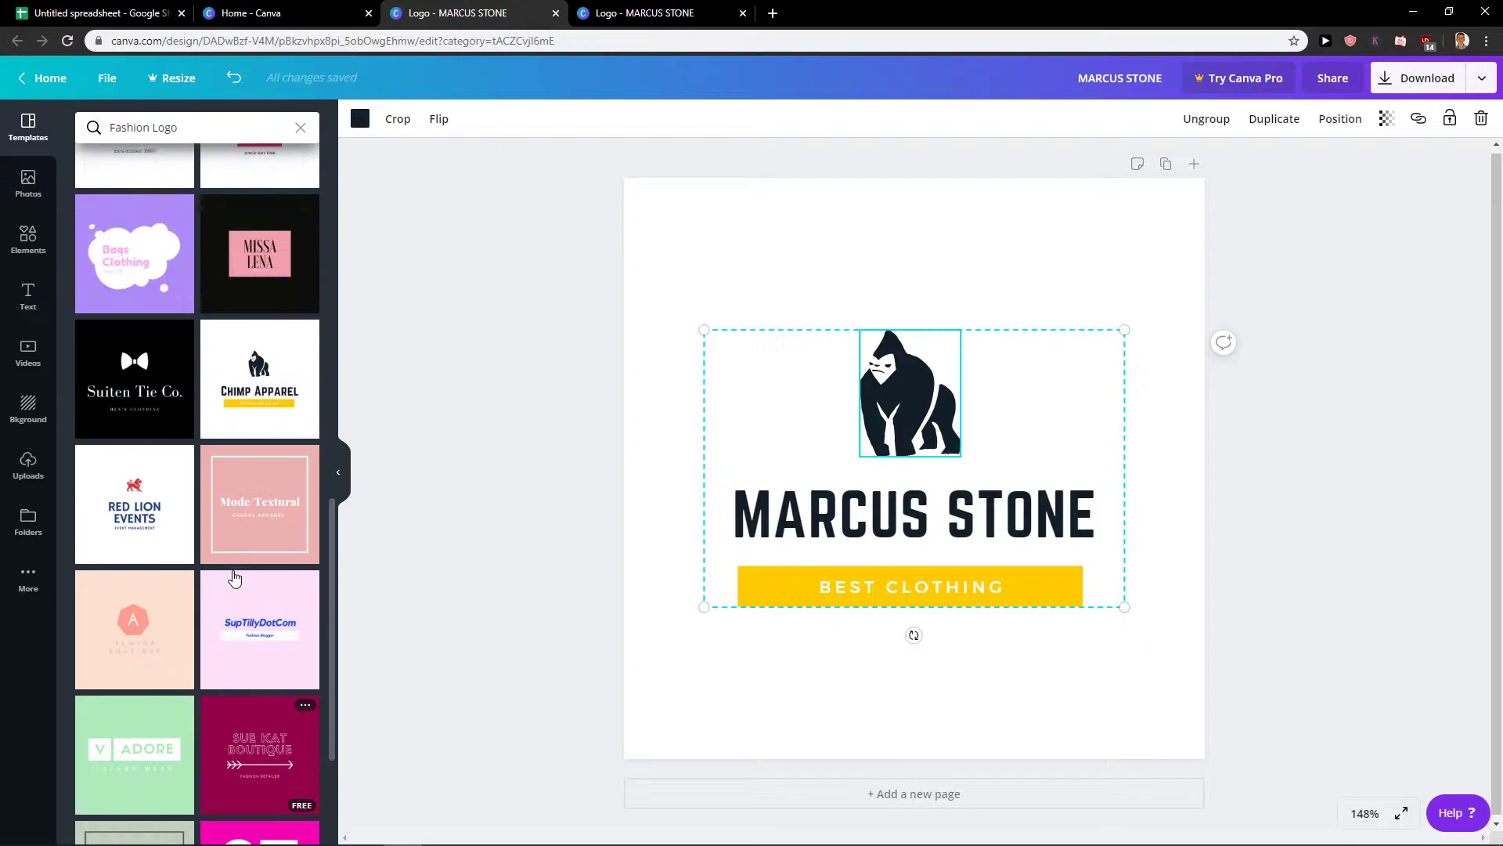
pyautogui.scroll(3, 235, 577)
# Step: Try the Suiten Tie Co. template and browse the template list again
pyautogui.click(156, 608)
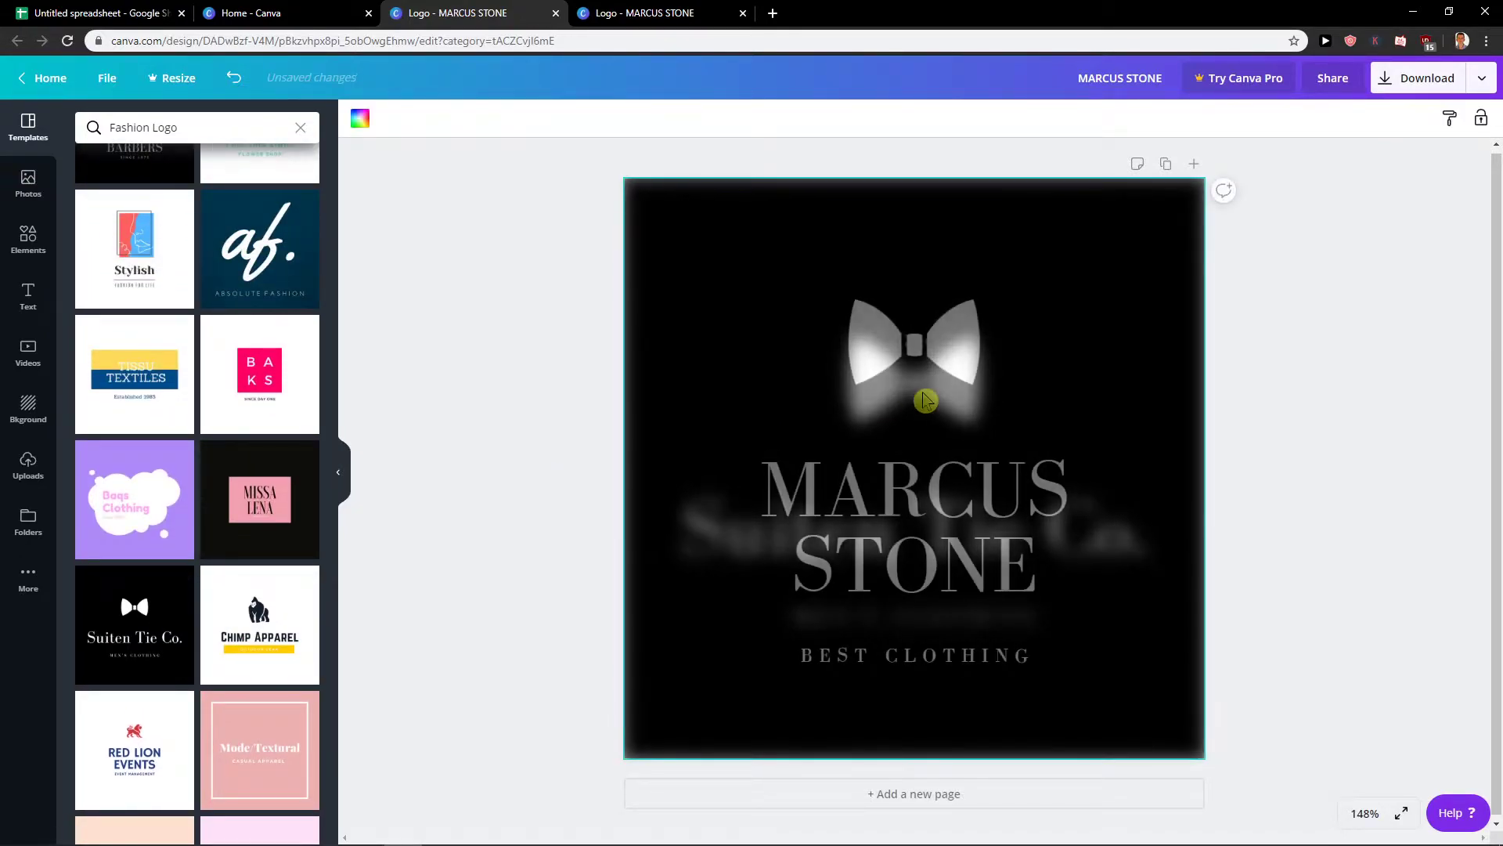
pyautogui.scroll(2, 220, 497)
pyautogui.scroll(3, 220, 497)
pyautogui.scroll(4, 235, 496)
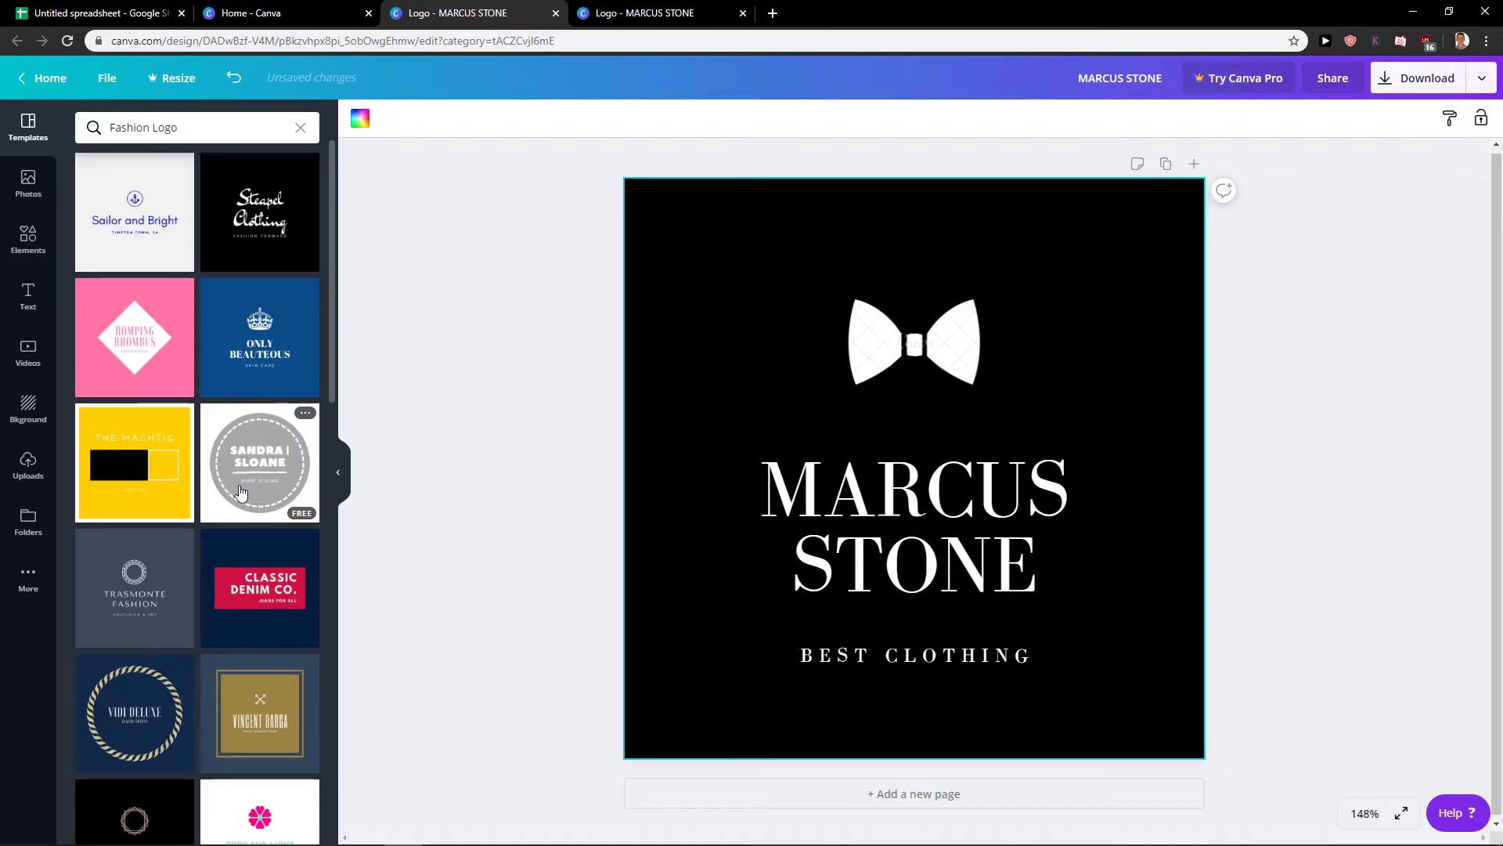
pyautogui.scroll(-2, 240, 492)
pyautogui.scroll(-4, 241, 498)
pyautogui.scroll(-1, 243, 505)
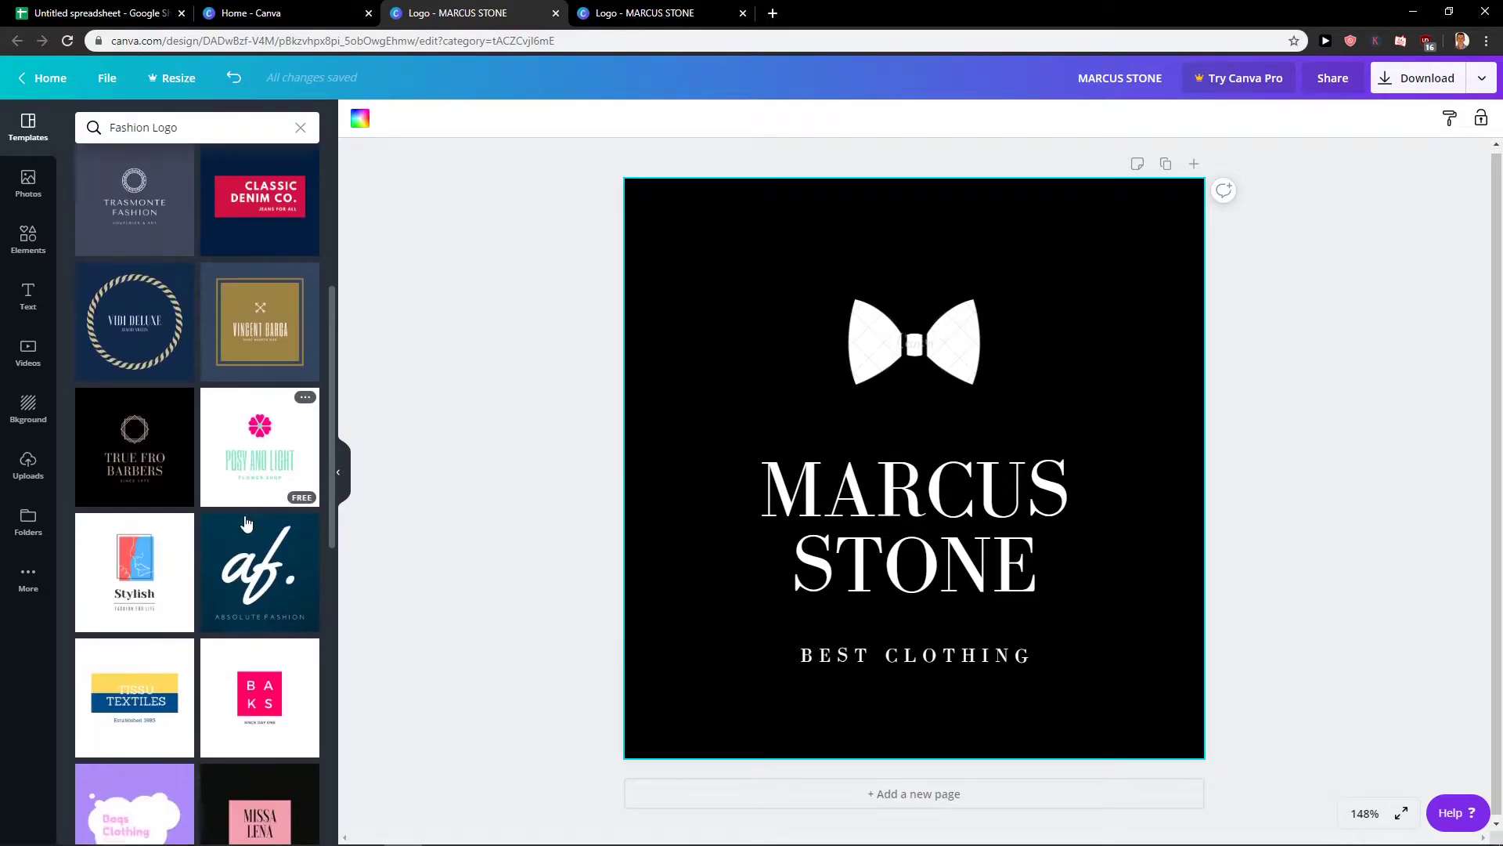
pyautogui.scroll(-4, 245, 516)
pyautogui.scroll(-2, 244, 520)
# Step: Reapply Chimp Apparel, ungroup its logo and select only the gorilla graphic
pyautogui.click(259, 475)
pyautogui.click(875, 433)
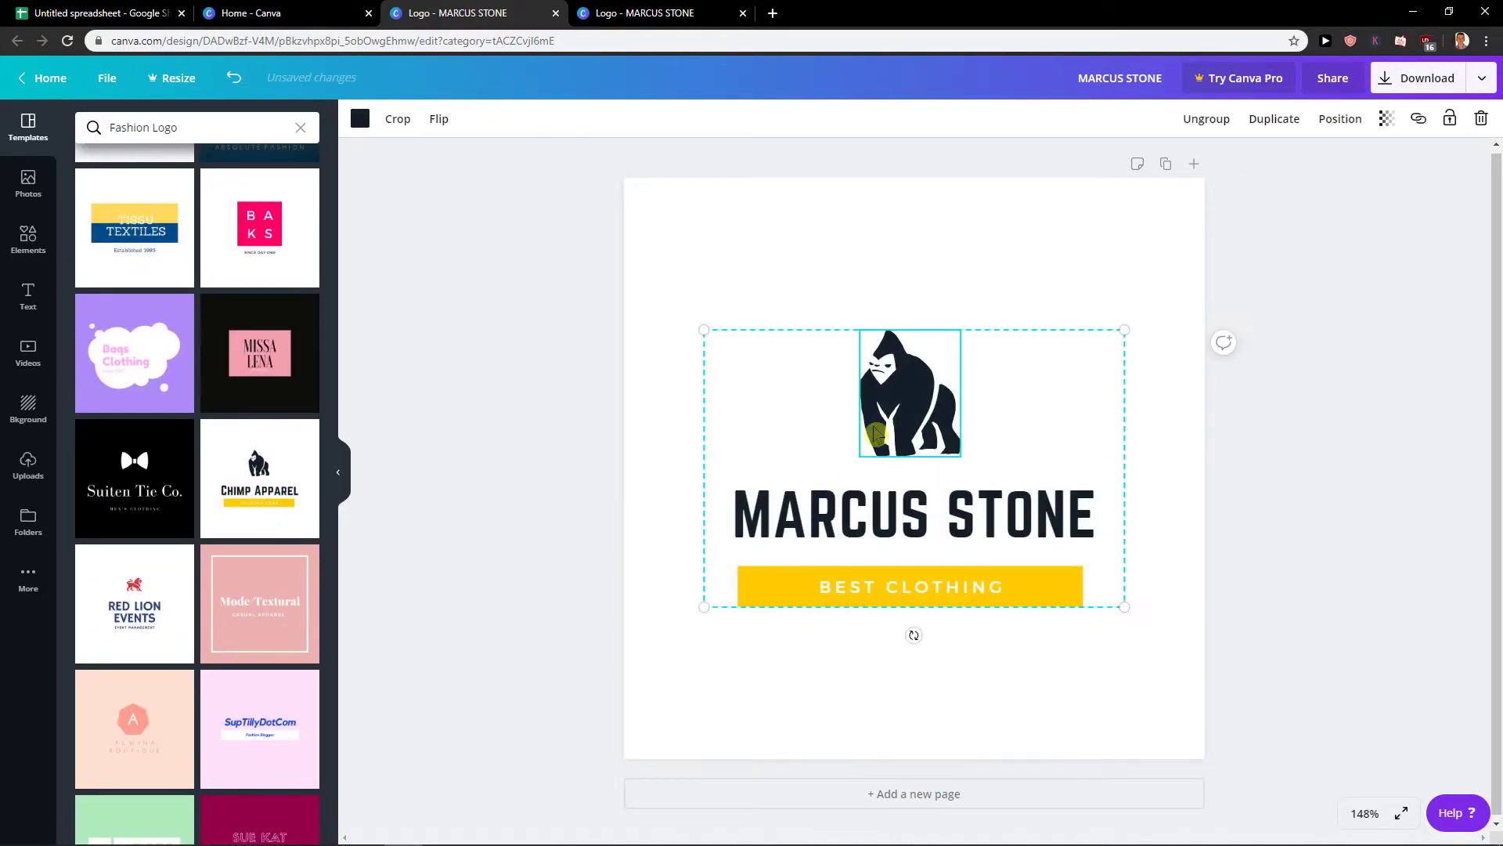
pyautogui.click(1204, 133)
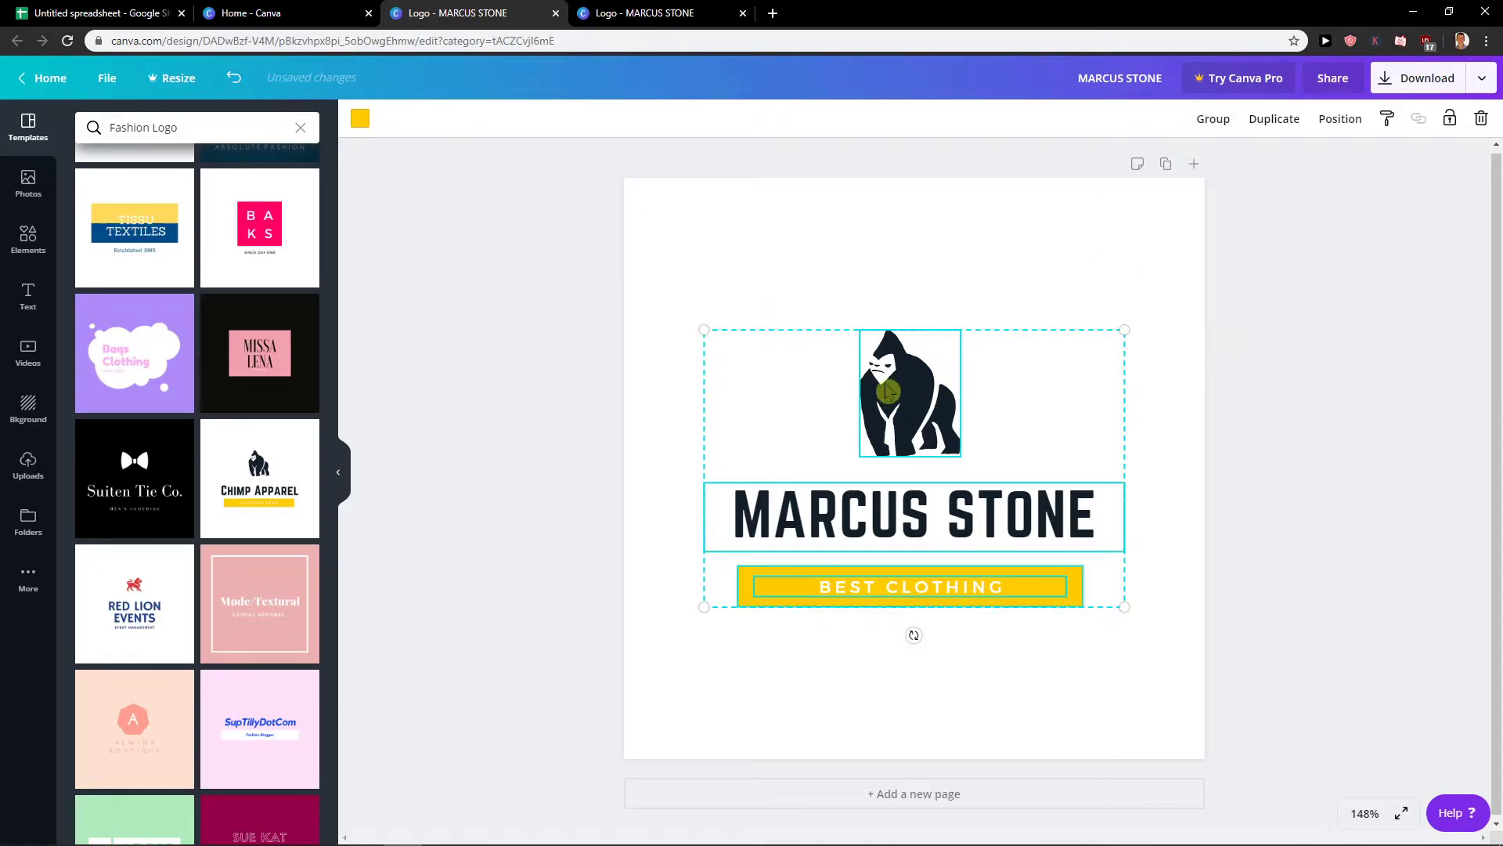
pyautogui.press('Delete')
pyautogui.click(233, 77)
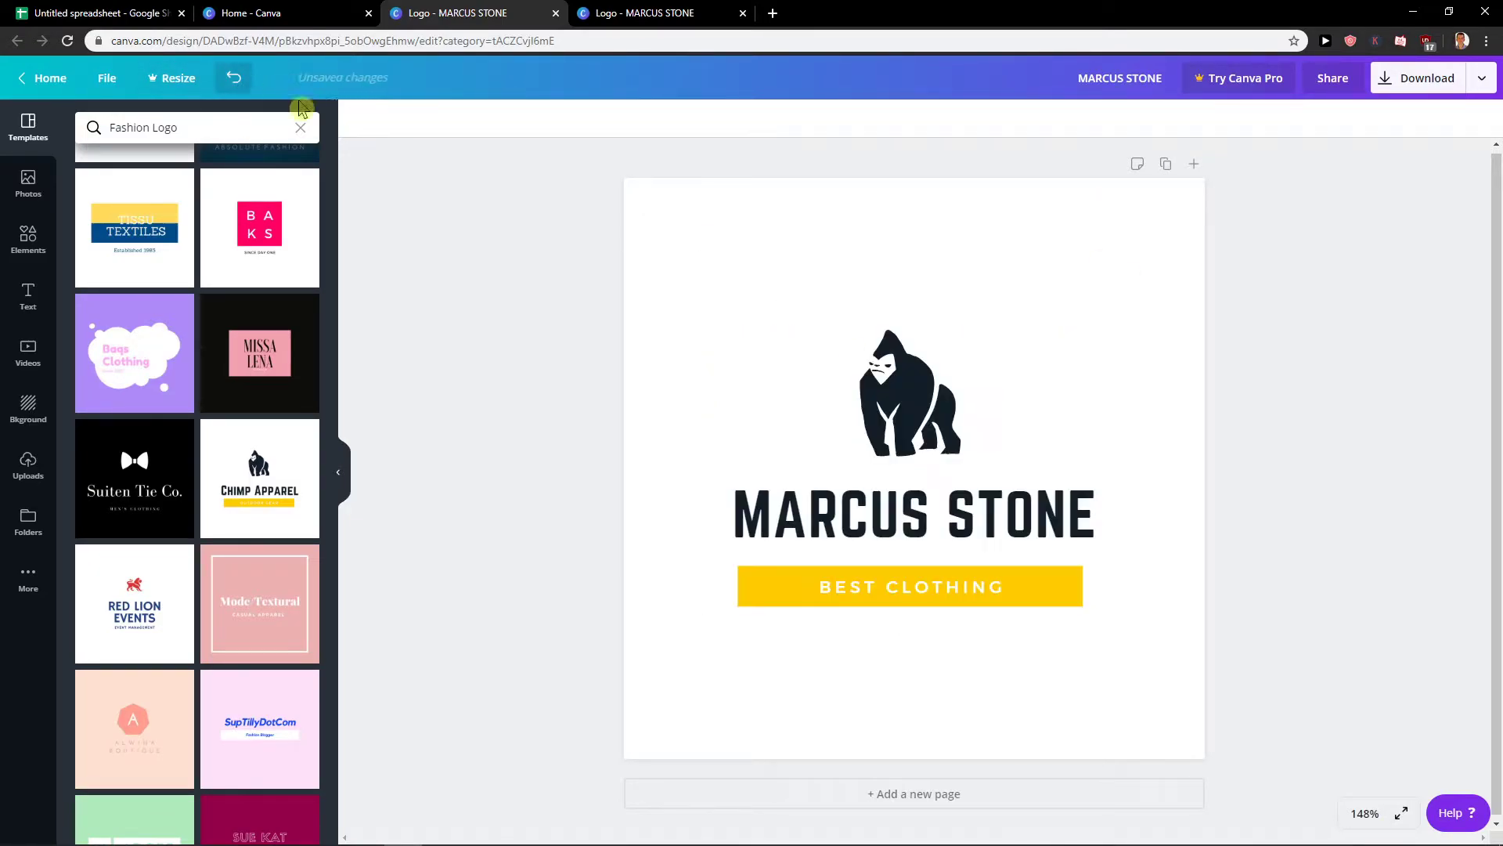
pyautogui.click(910, 392)
# Step: Delete the gorilla graphic and search the Elements library for 'fashion'
pyautogui.press('Delete')
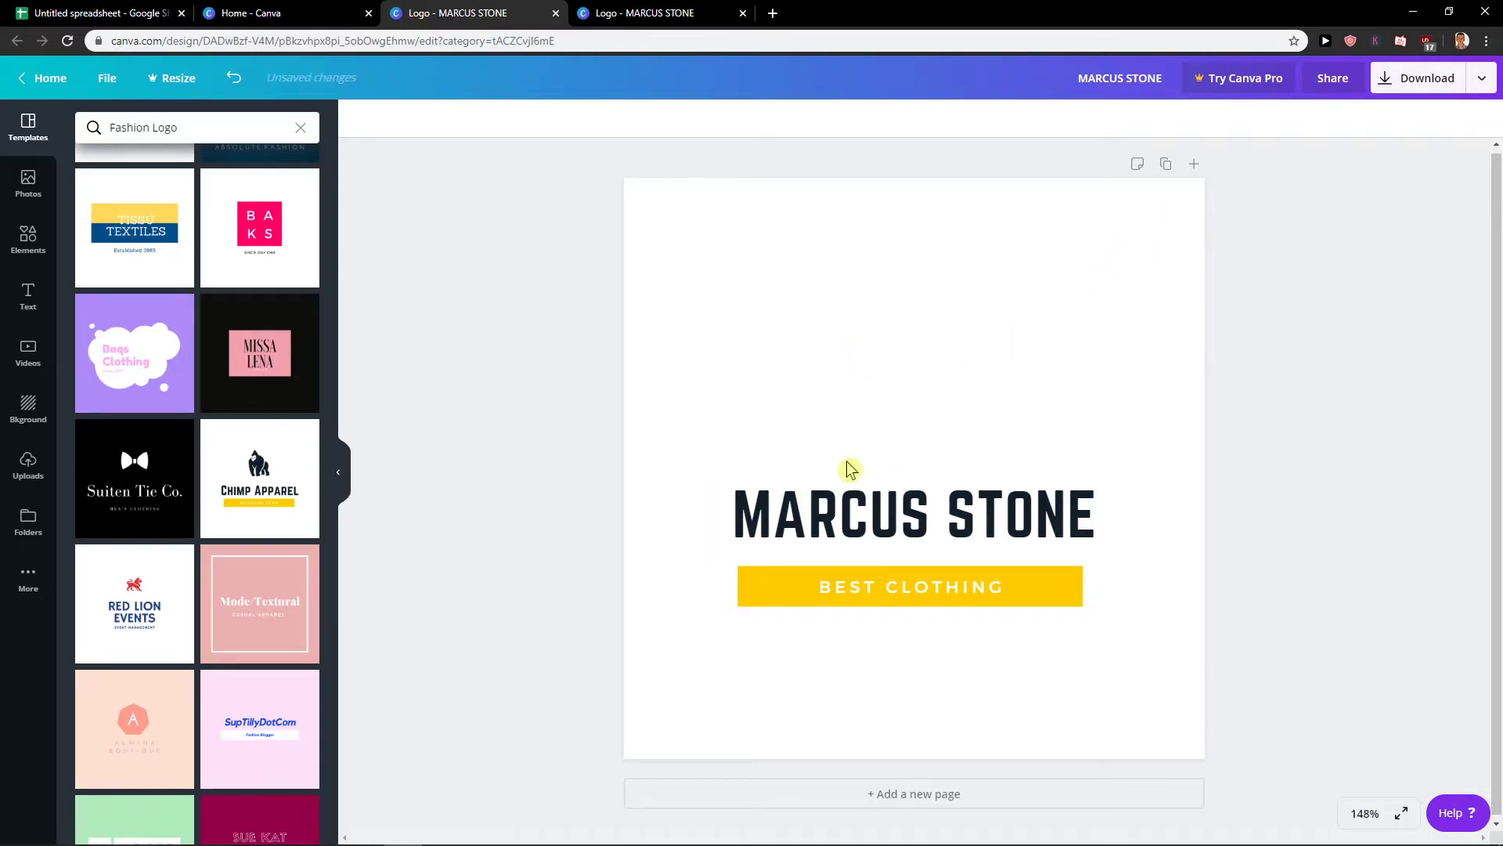
pyautogui.click(41, 251)
pyautogui.click(186, 130)
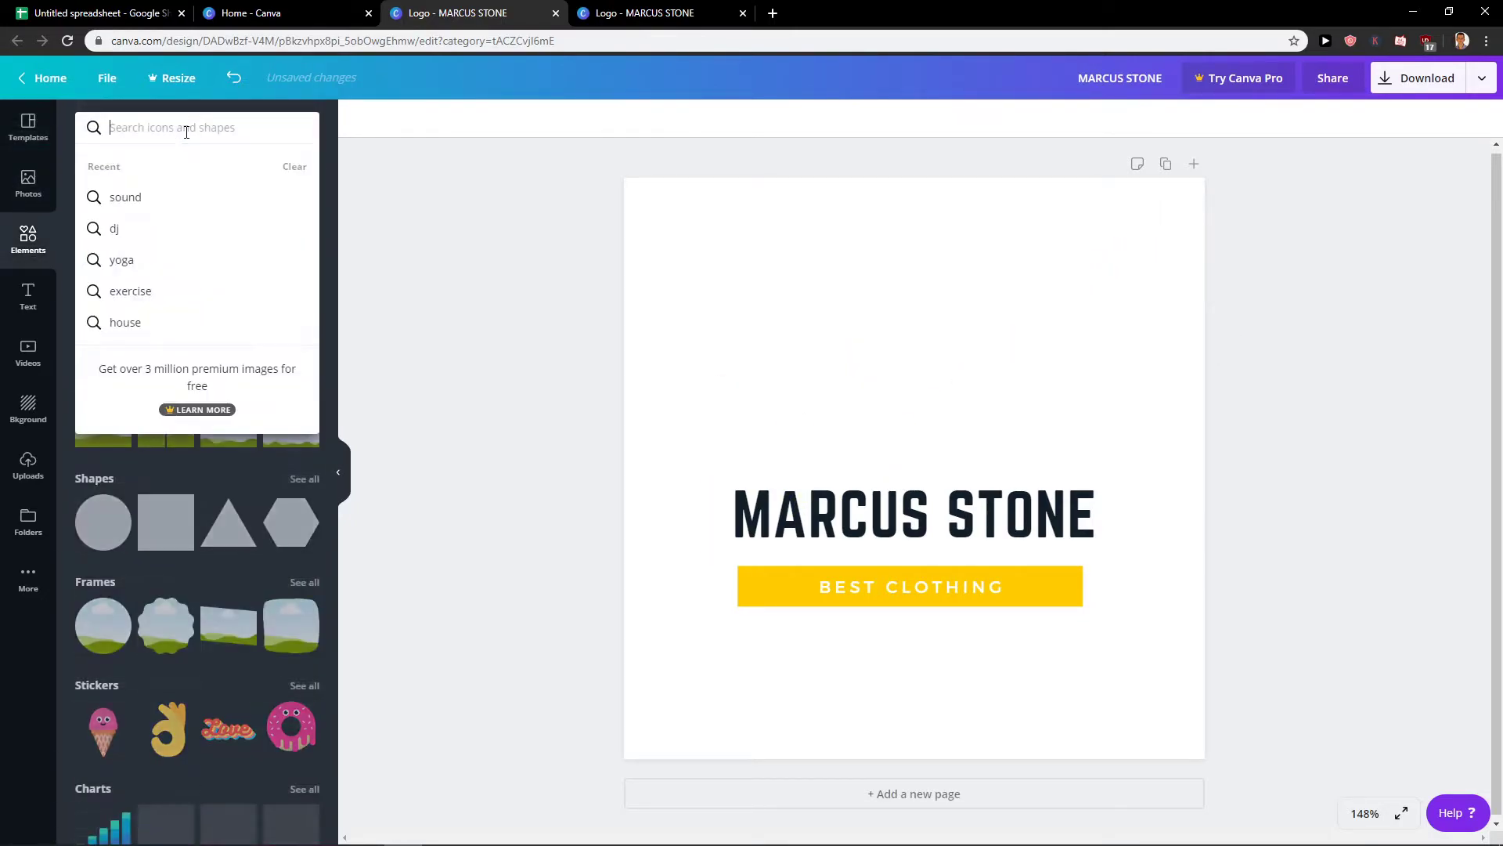
pyautogui.write('fashion')
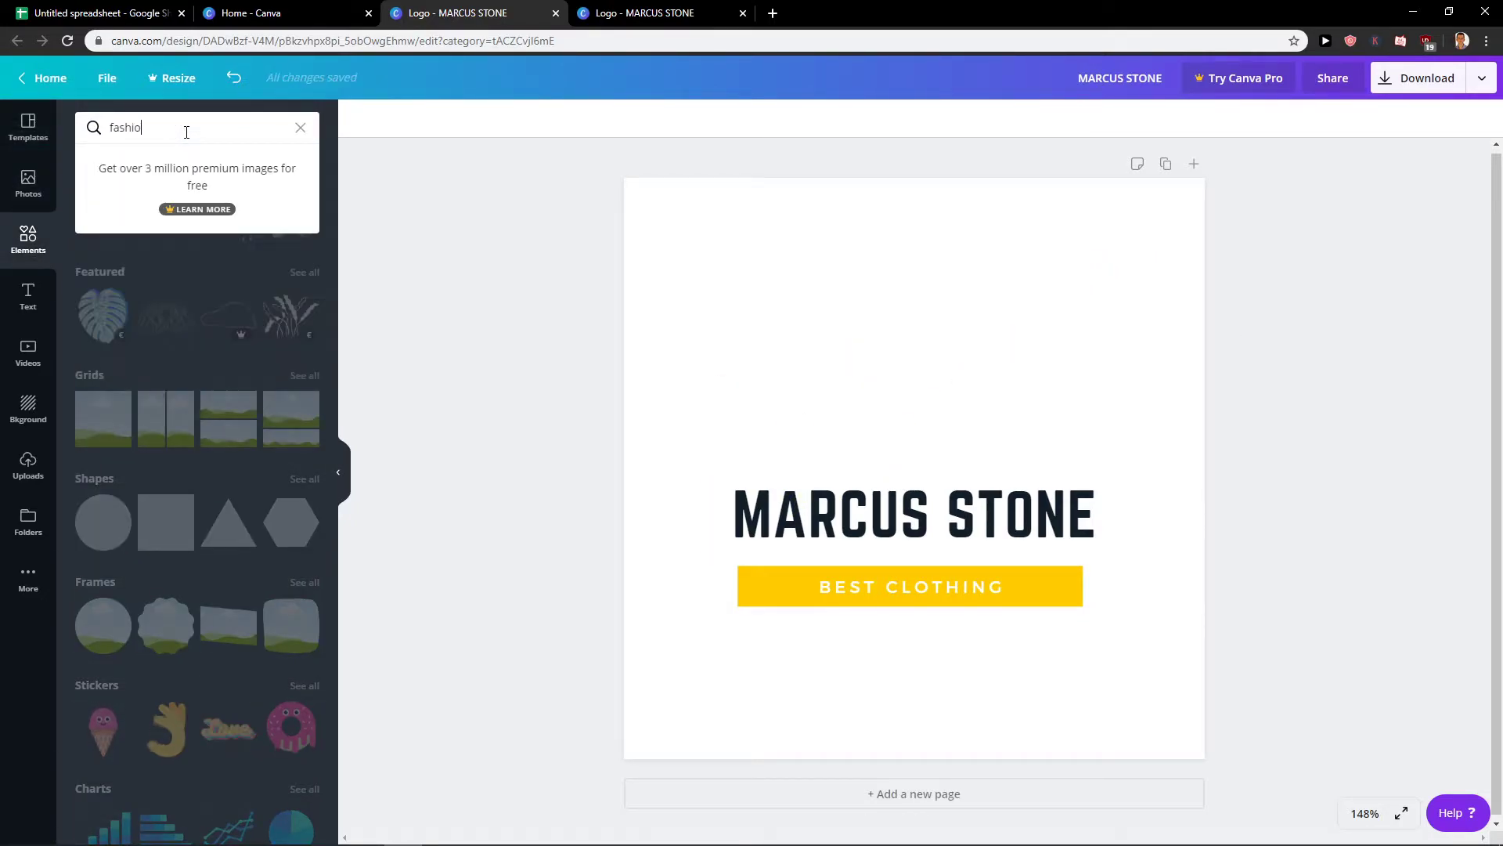
pyautogui.press('Return')
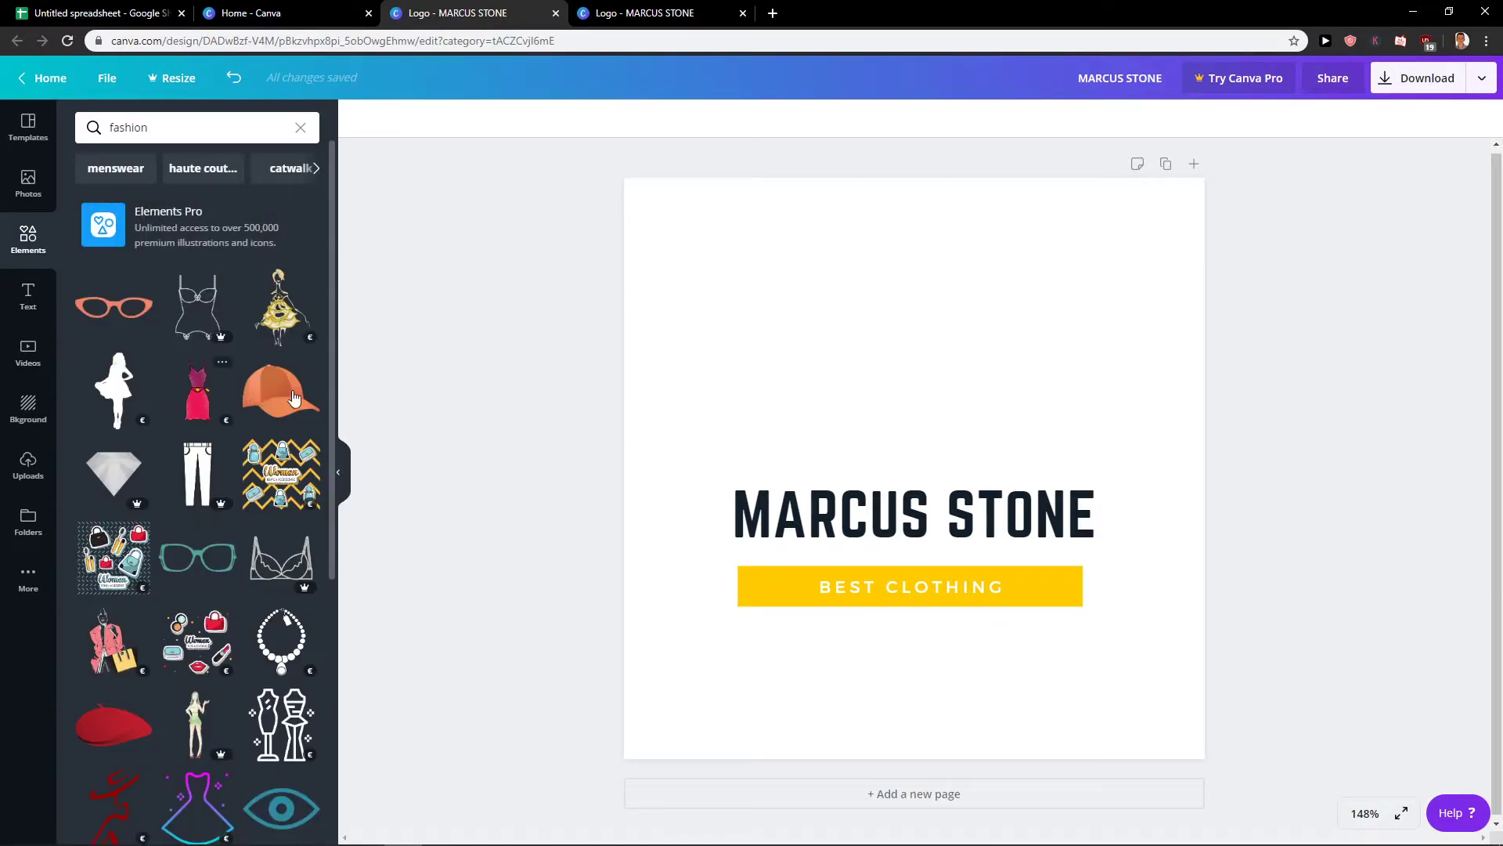
# Step: Scroll far down the 'fashion' element results looking for a logo icon
pyautogui.scroll(-1, 290, 399)
pyautogui.scroll(-2, 266, 407)
pyautogui.scroll(-1, 243, 419)
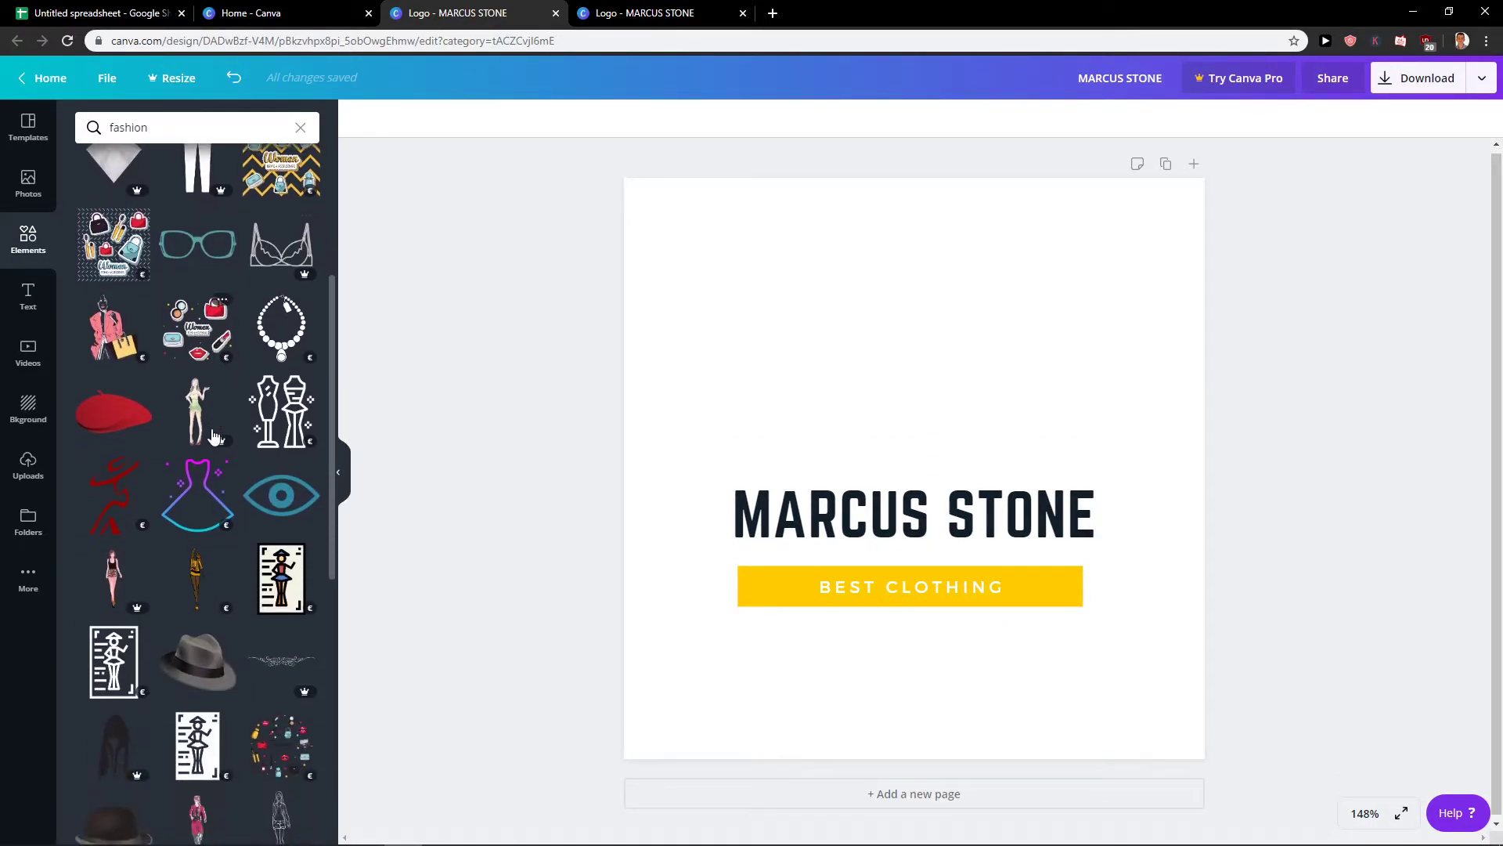
pyautogui.scroll(-1, 220, 430)
pyautogui.scroll(-2, 205, 439)
pyautogui.scroll(-2, 199, 441)
pyautogui.scroll(-3, 192, 444)
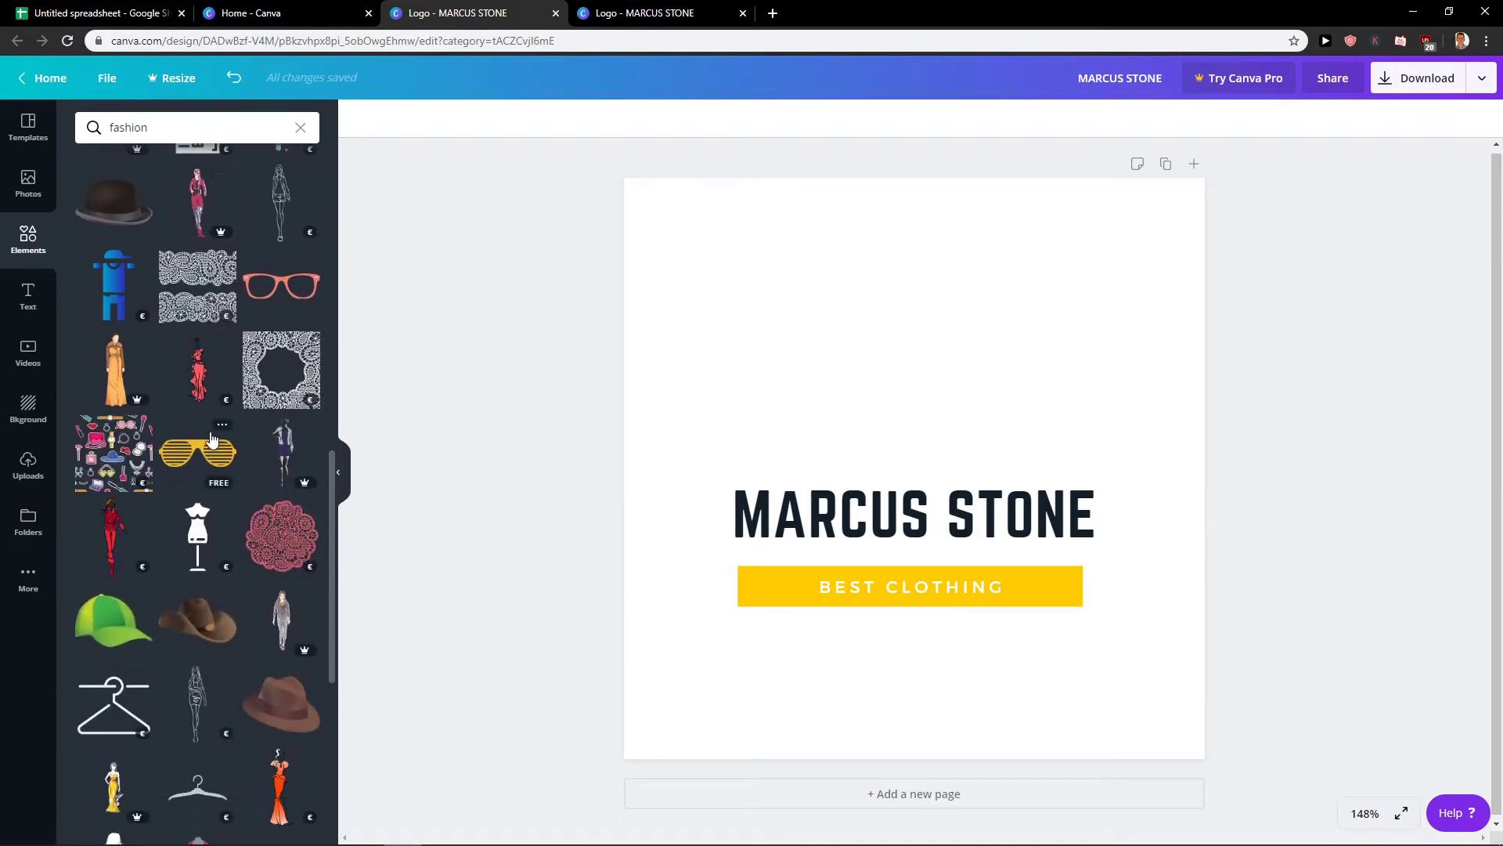
pyautogui.scroll(-1, 183, 444)
pyautogui.scroll(-2, 178, 440)
pyautogui.scroll(-1, 172, 436)
pyautogui.scroll(-2, 171, 438)
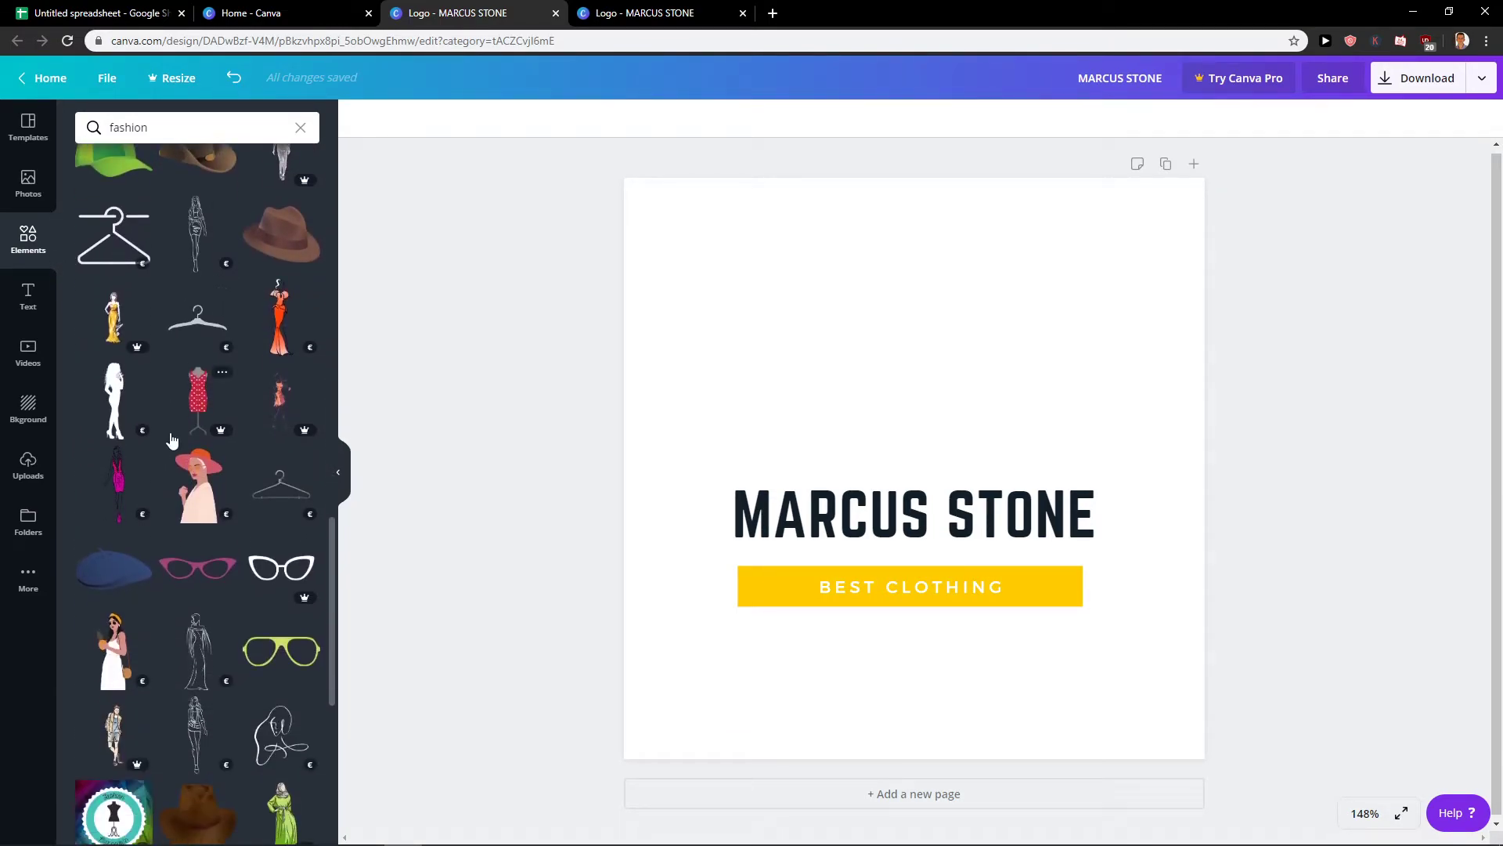
pyautogui.scroll(-1, 172, 441)
pyautogui.scroll(-1, 173, 441)
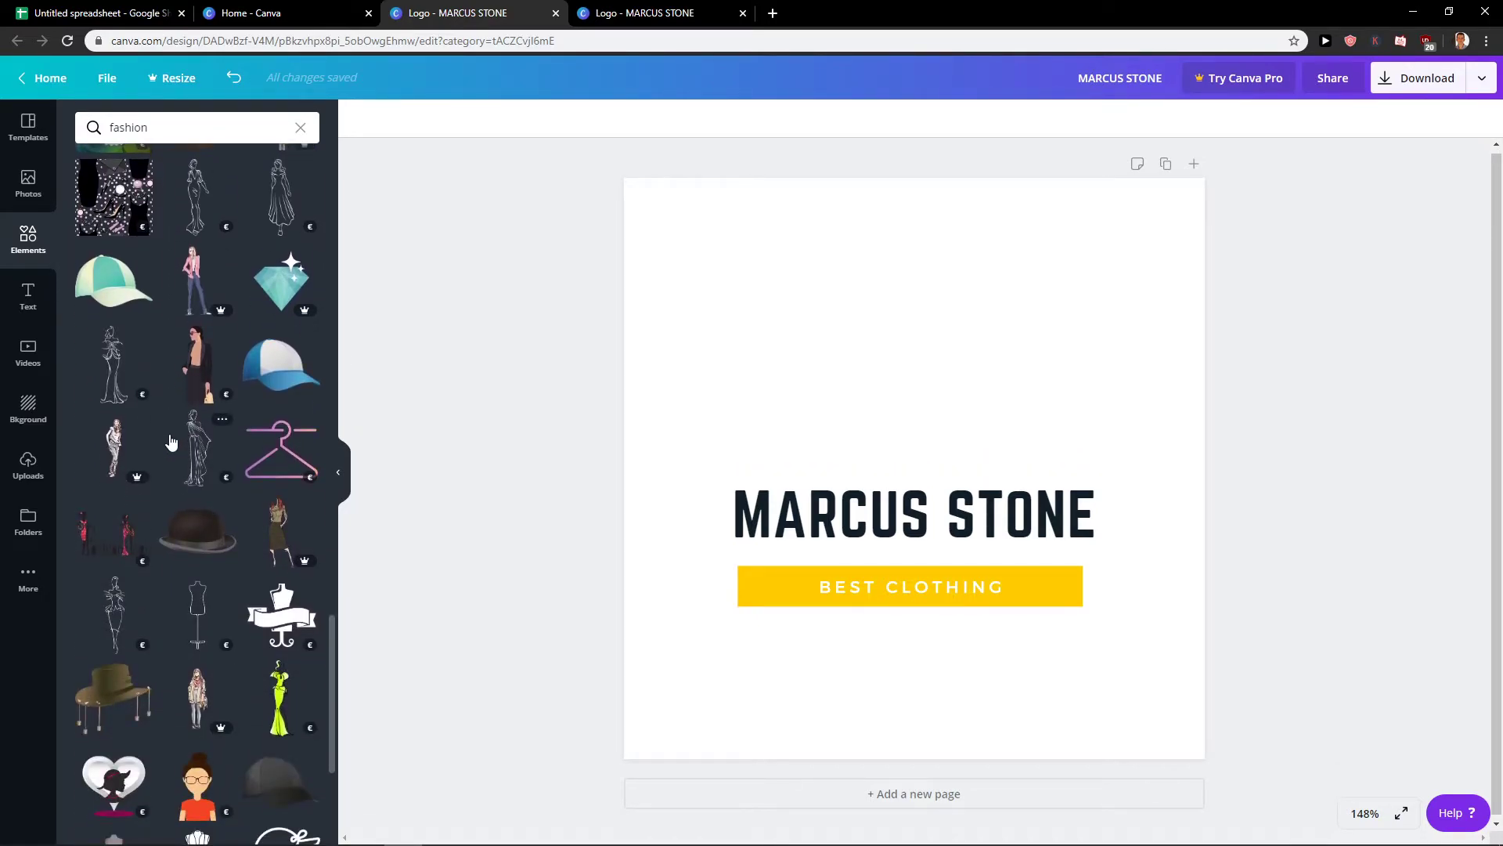
pyautogui.scroll(-2, 173, 435)
pyautogui.scroll(-1, 180, 427)
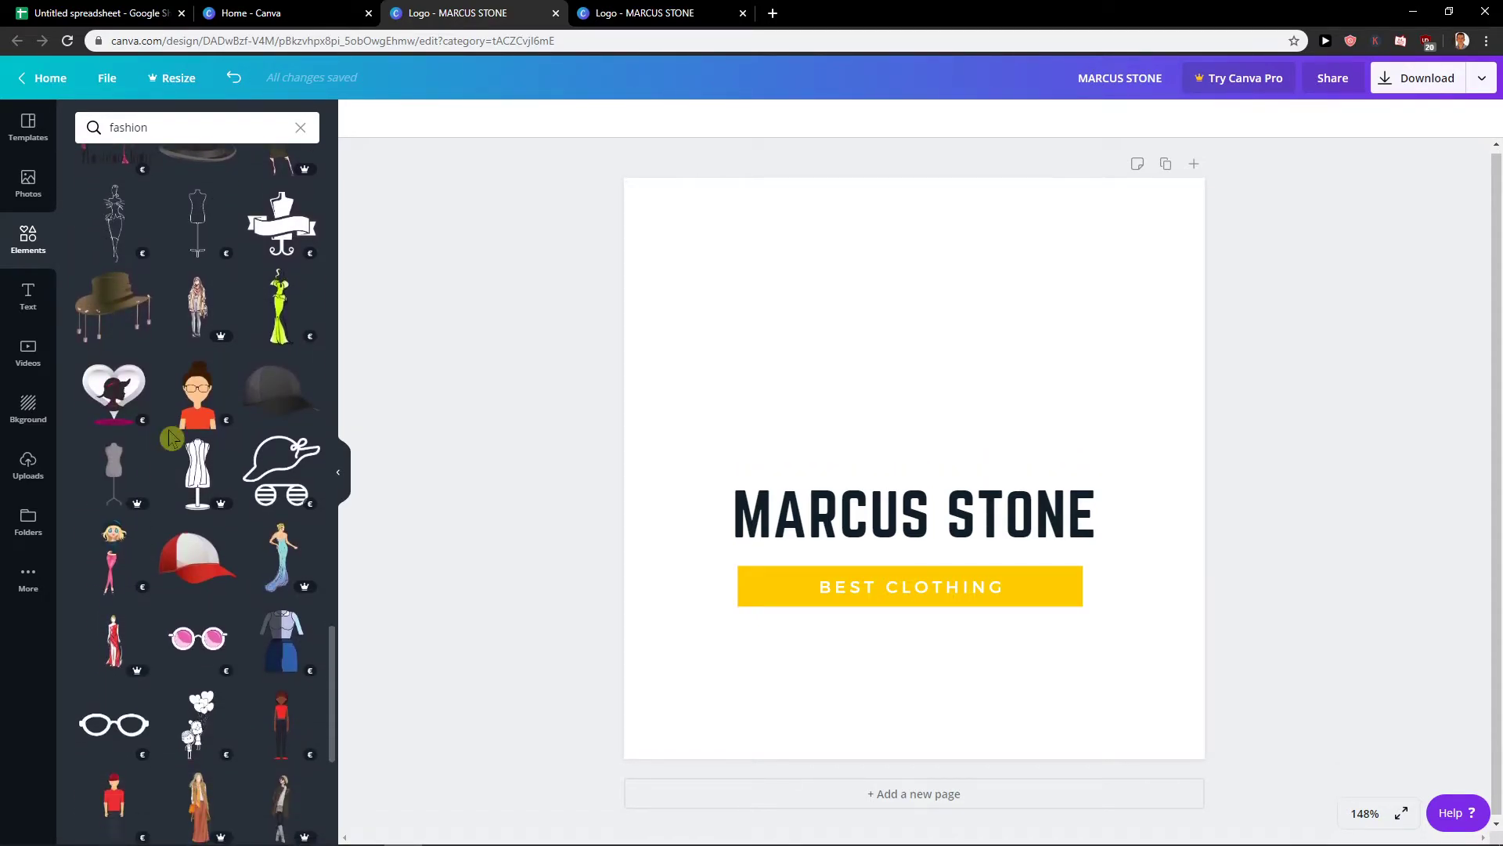
pyautogui.scroll(-1, 188, 419)
pyautogui.scroll(-1, 196, 411)
pyautogui.scroll(-2, 201, 406)
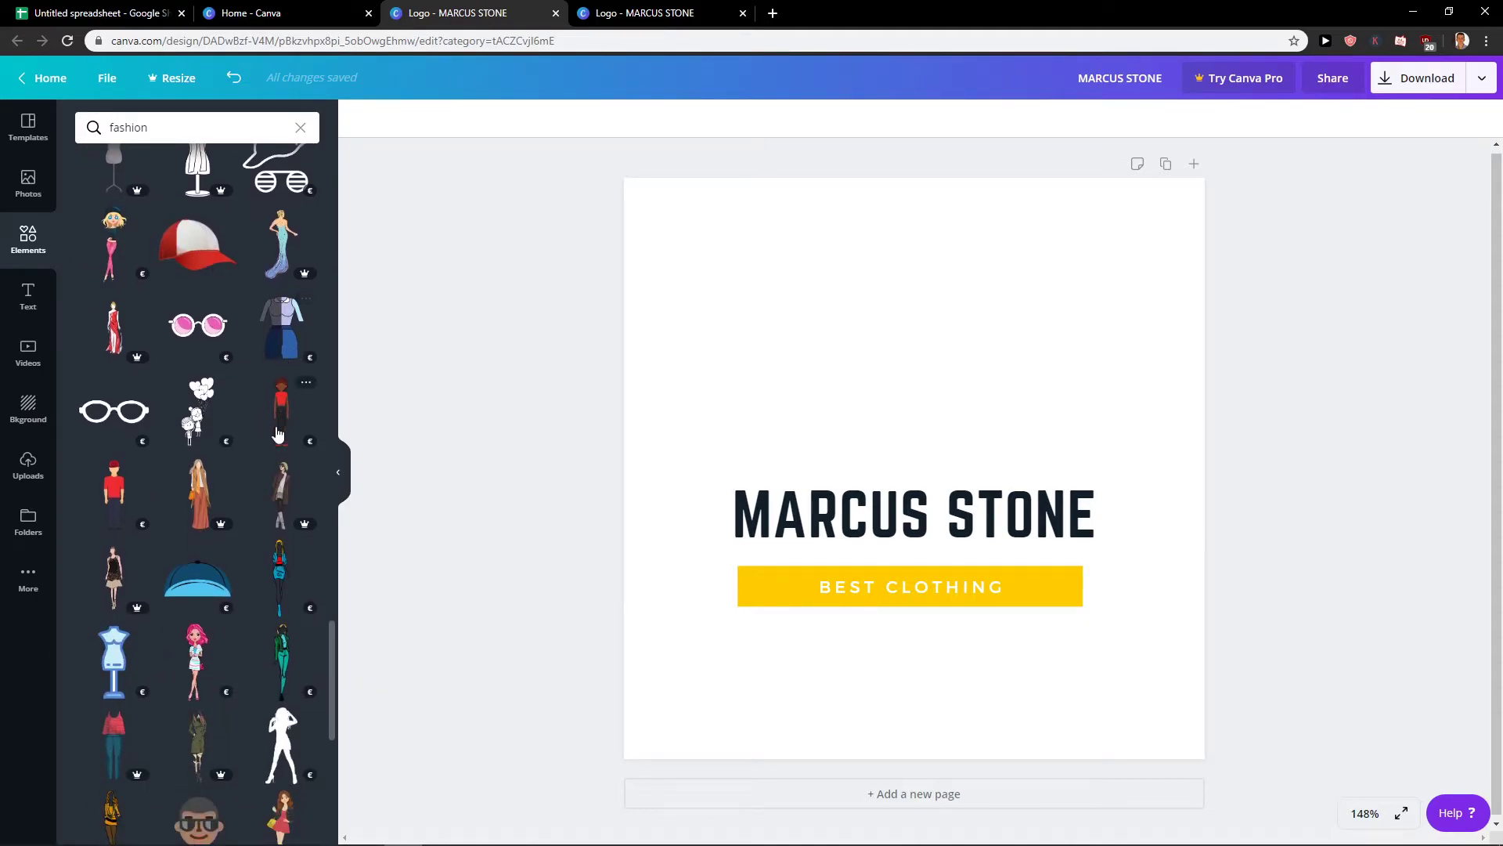
pyautogui.scroll(-2, 274, 438)
pyautogui.scroll(-1, 270, 442)
pyautogui.scroll(-1, 266, 446)
pyautogui.scroll(-2, 261, 457)
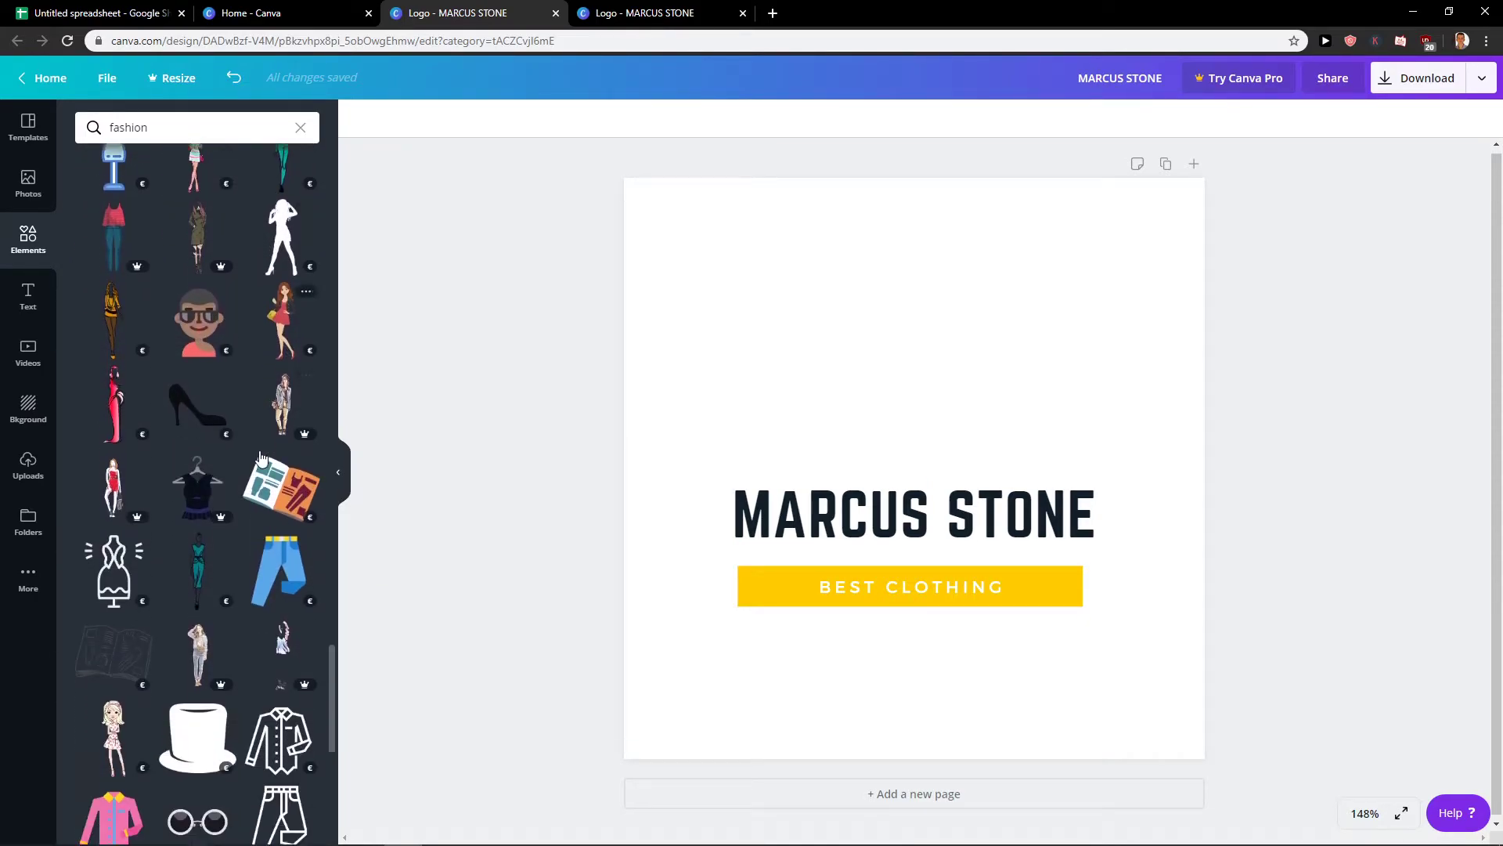
pyautogui.scroll(-1, 261, 456)
pyautogui.scroll(-2, 258, 460)
pyautogui.scroll(-2, 256, 465)
pyautogui.scroll(-2, 253, 469)
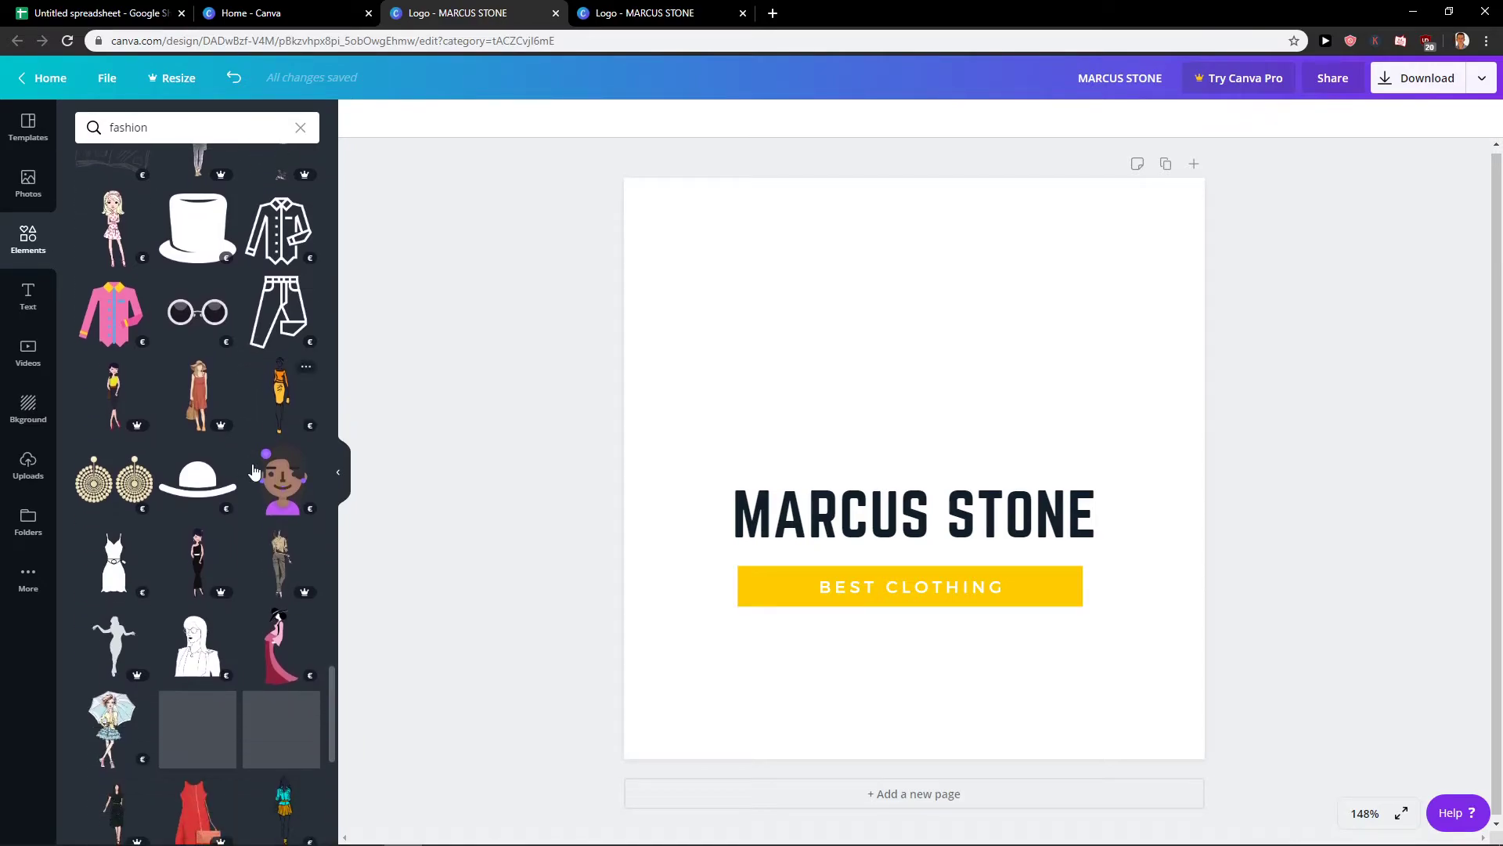
pyautogui.scroll(-2, 207, 662)
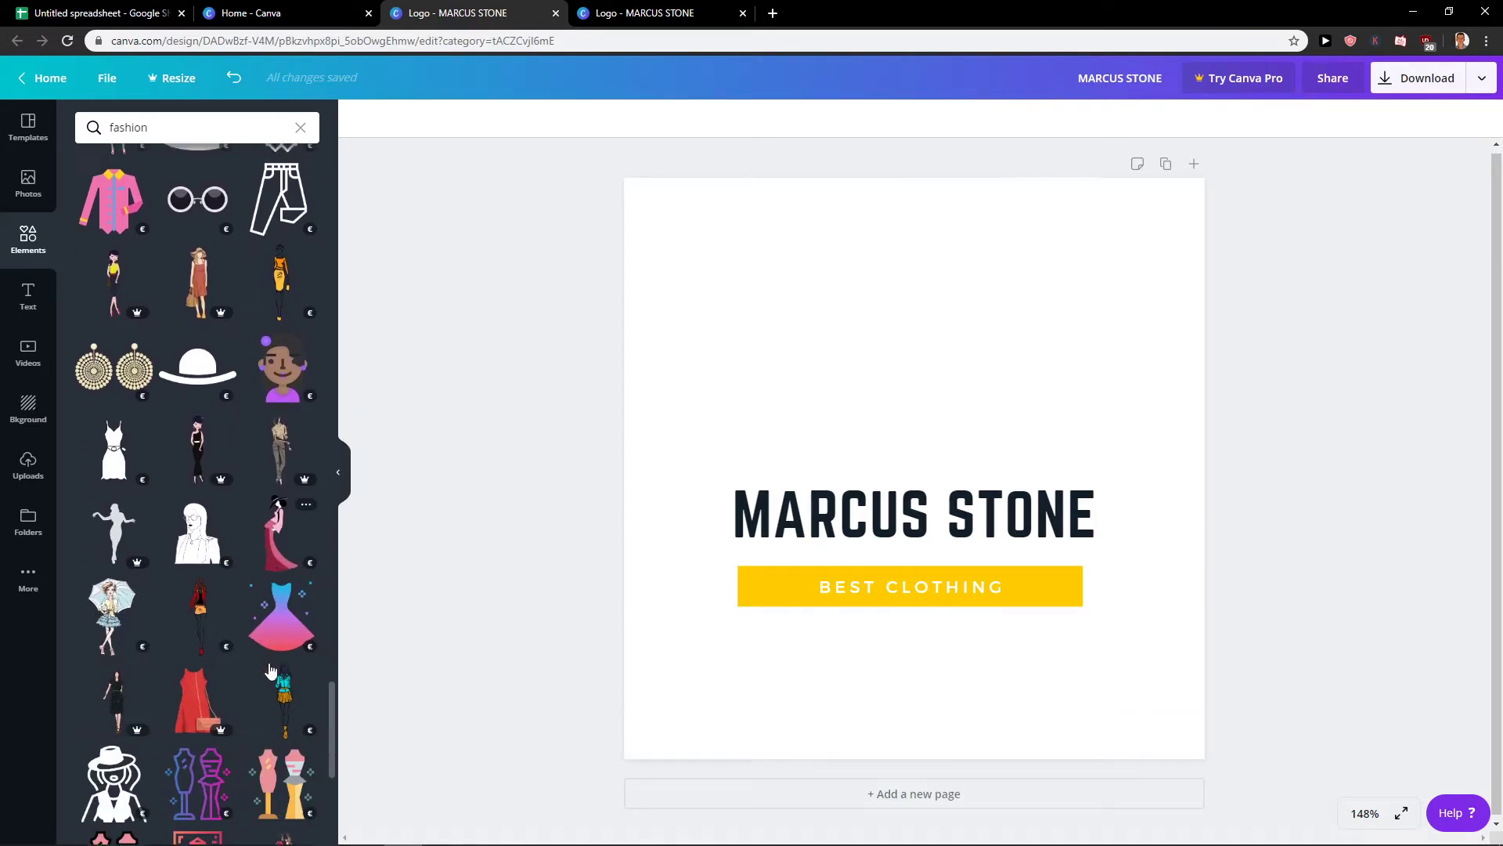
pyautogui.scroll(-1, 223, 654)
pyautogui.scroll(-1, 239, 646)
pyautogui.scroll(-1, 255, 635)
pyautogui.scroll(-1, 259, 632)
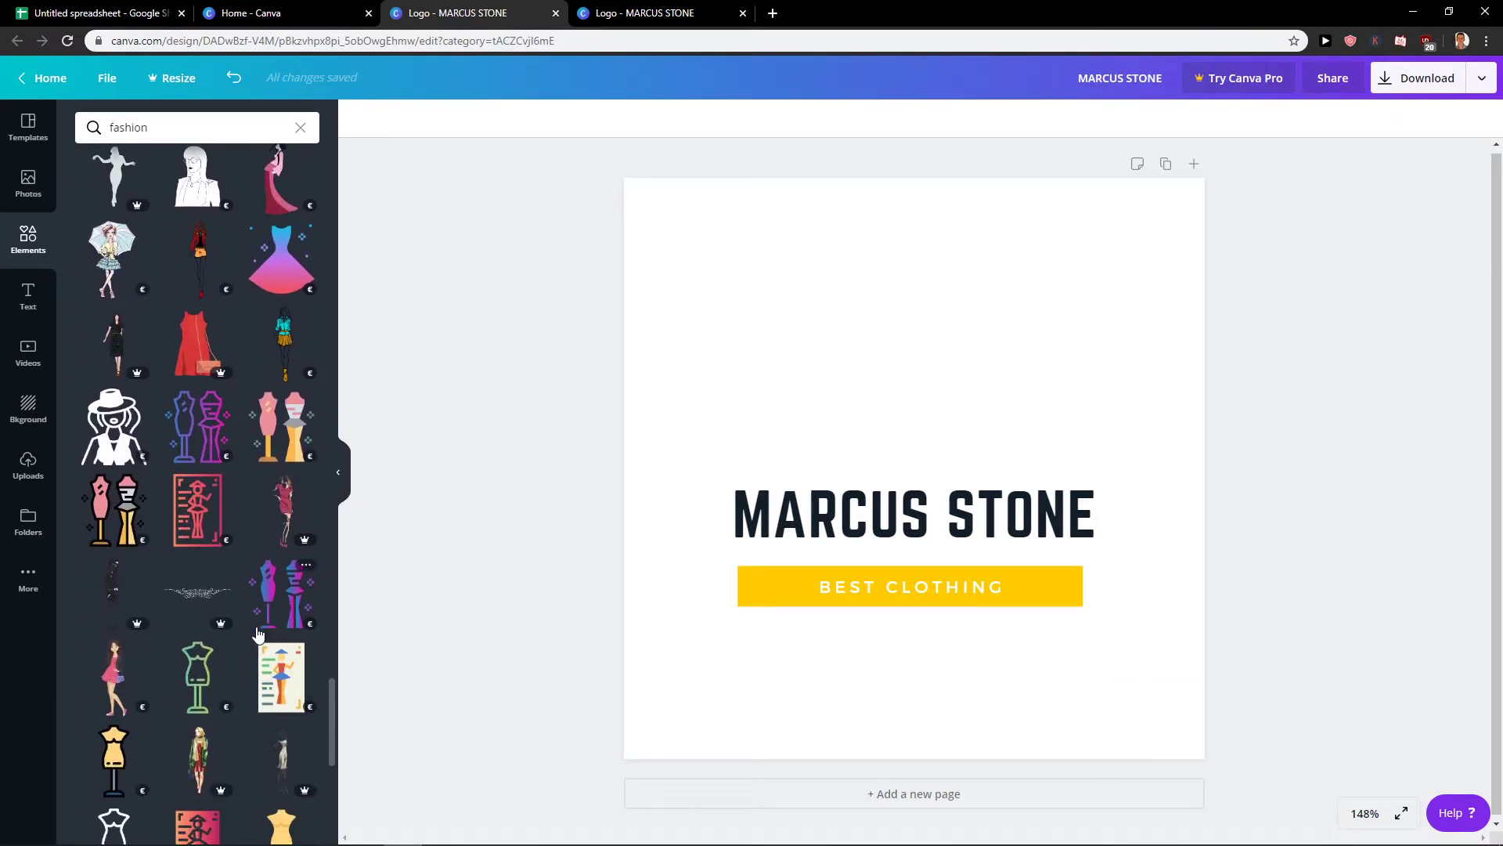
pyautogui.scroll(-1, 257, 638)
pyautogui.scroll(-2, 200, 599)
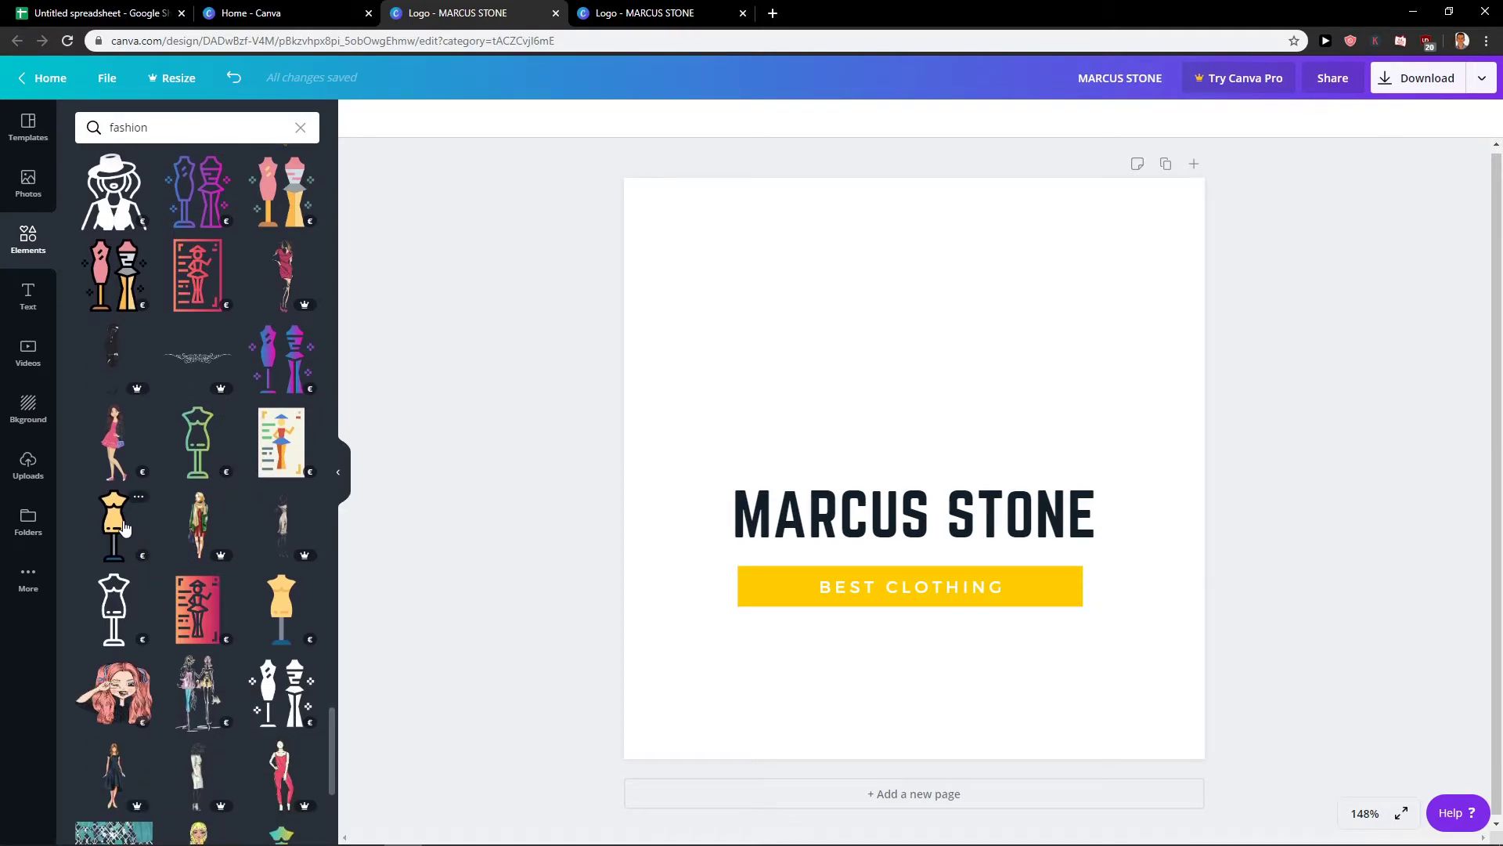
pyautogui.moveTo(123, 528); pyautogui.dragTo(909, 608)
pyautogui.moveTo(947, 389)
pyautogui.mouseDown()
pyautogui.moveTo(953, 297)
pyautogui.moveTo(948, 313)
pyautogui.mouseUp()
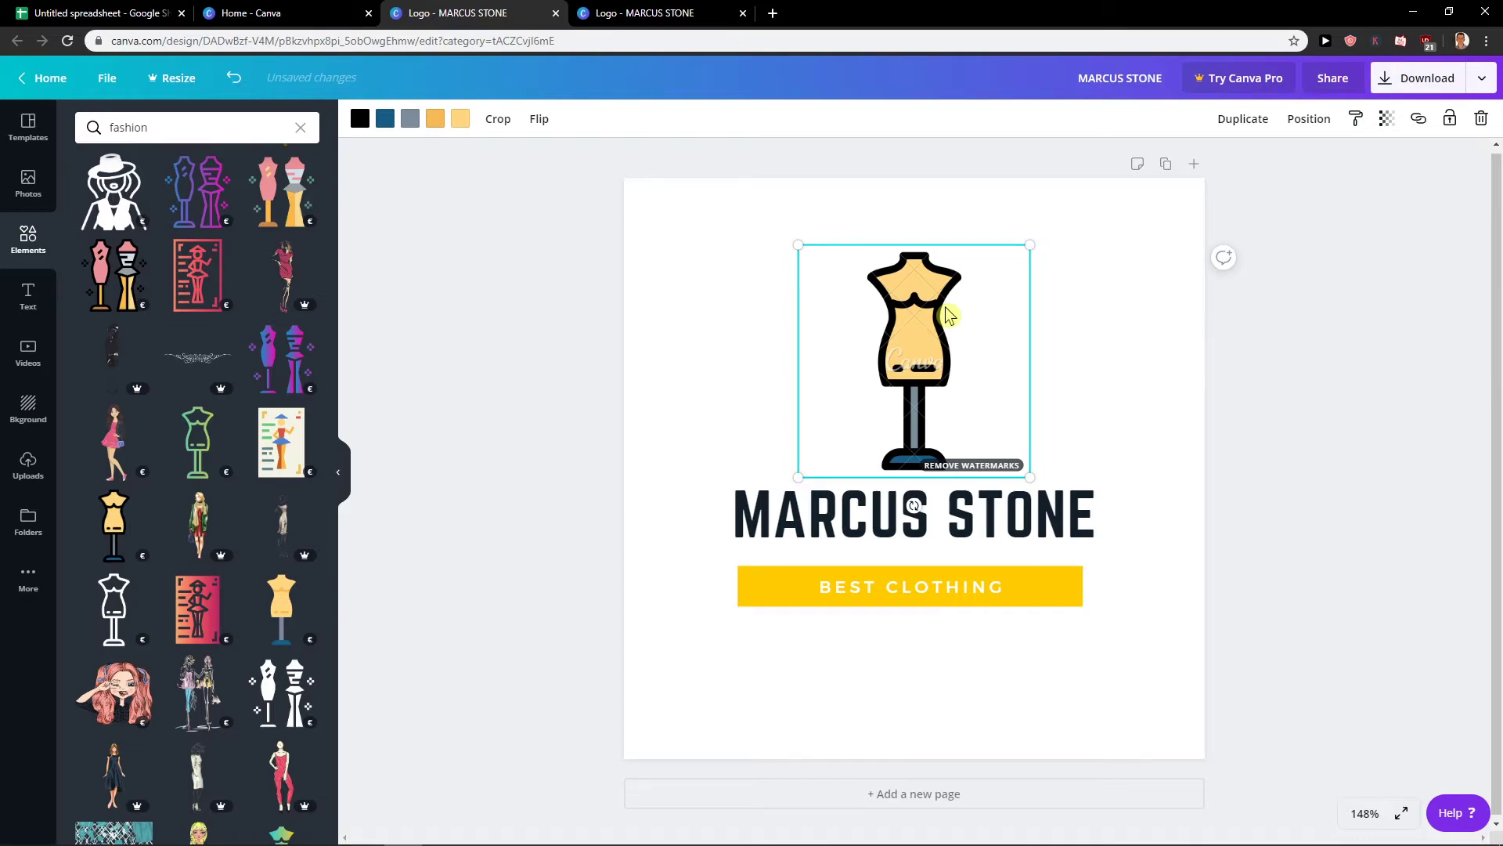
pyautogui.press('Delete')
pyautogui.scroll(-4, 235, 595)
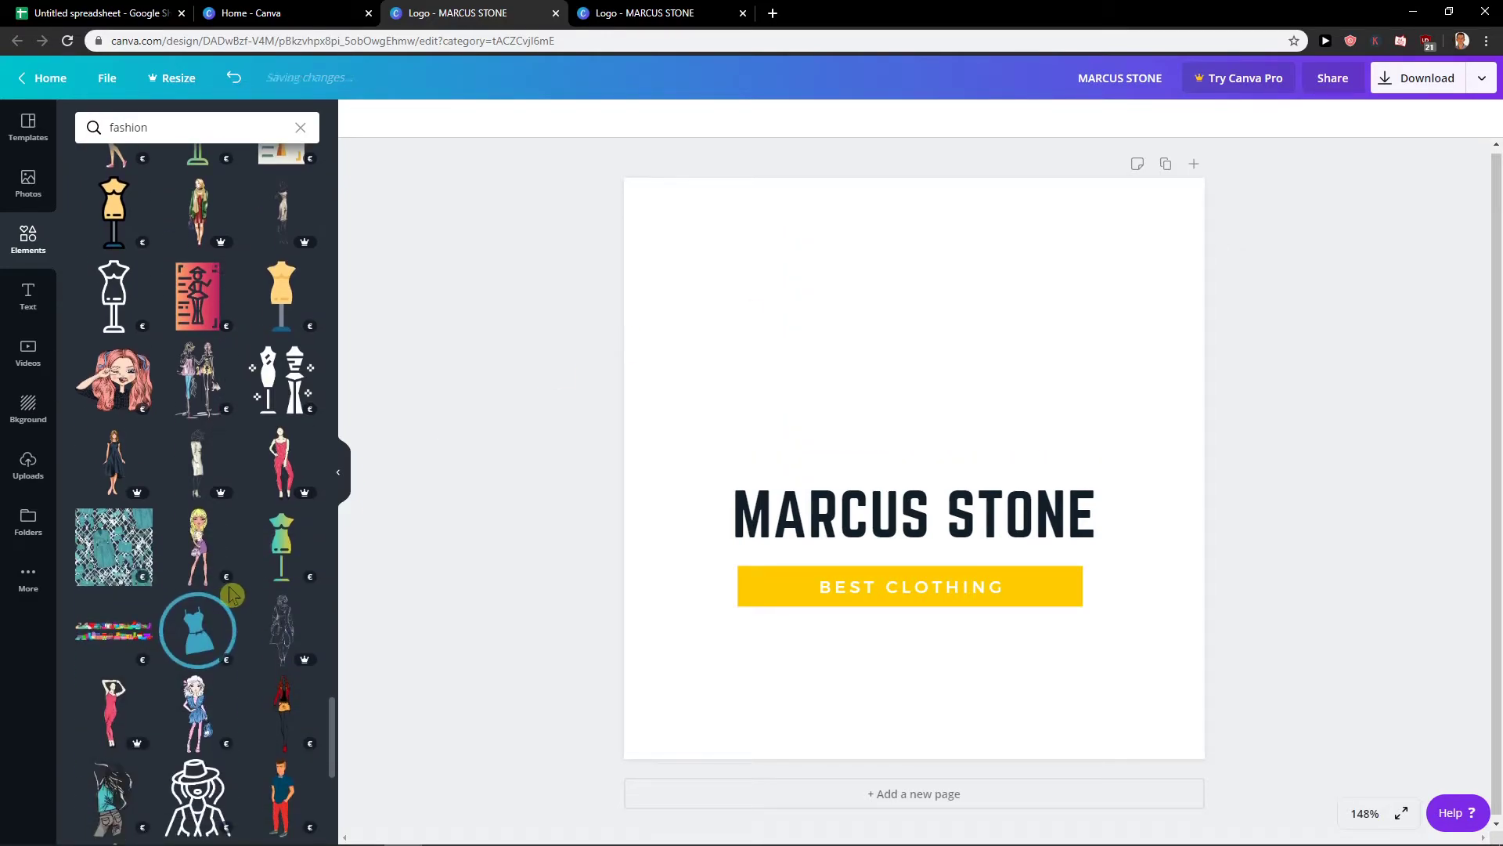
pyautogui.scroll(-2, 237, 591)
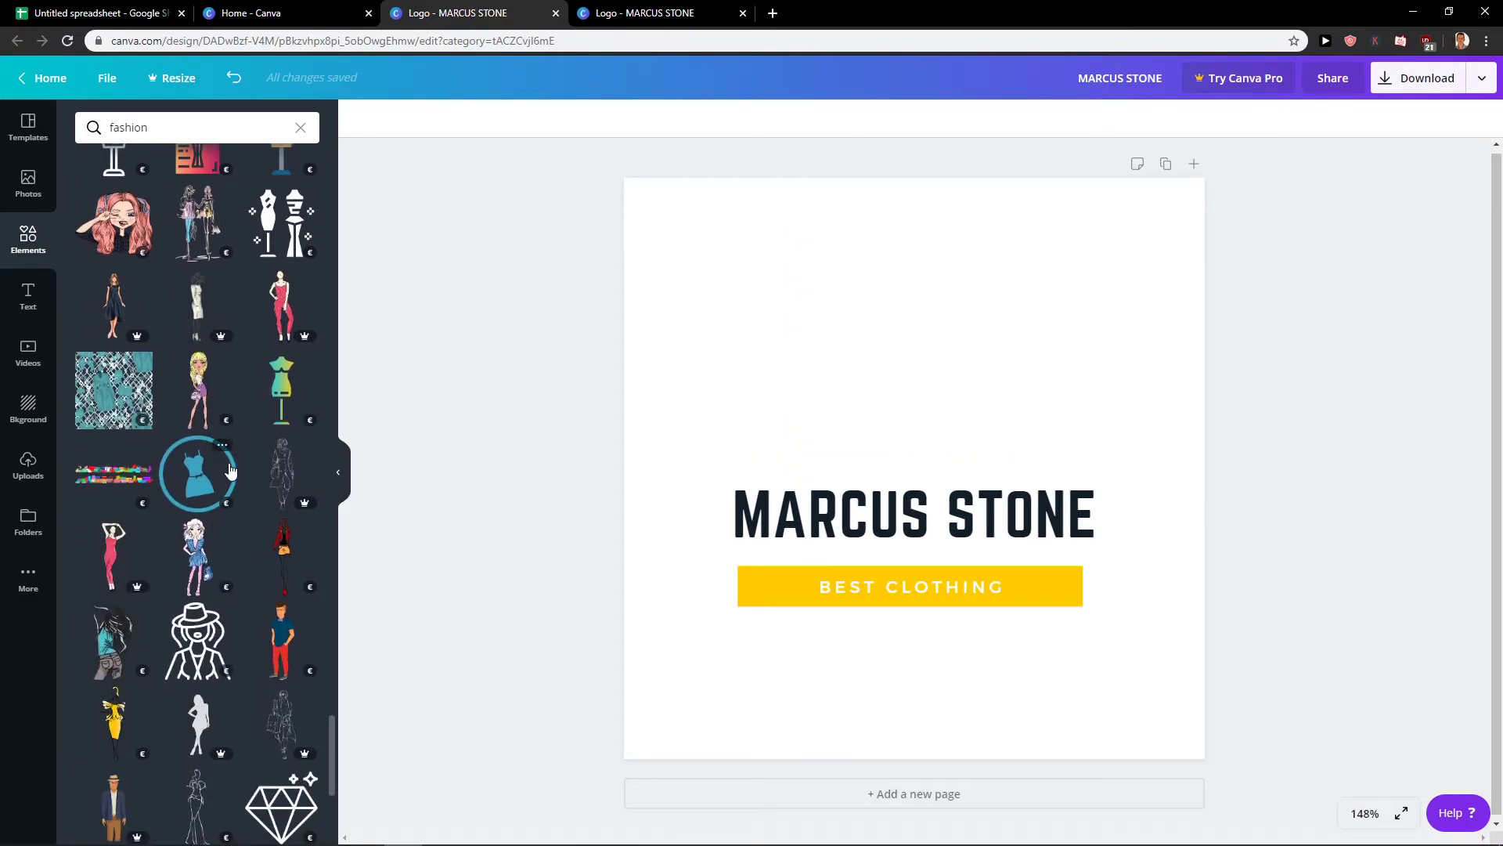
pyautogui.scroll(-2, 229, 469)
pyautogui.scroll(-3, 258, 509)
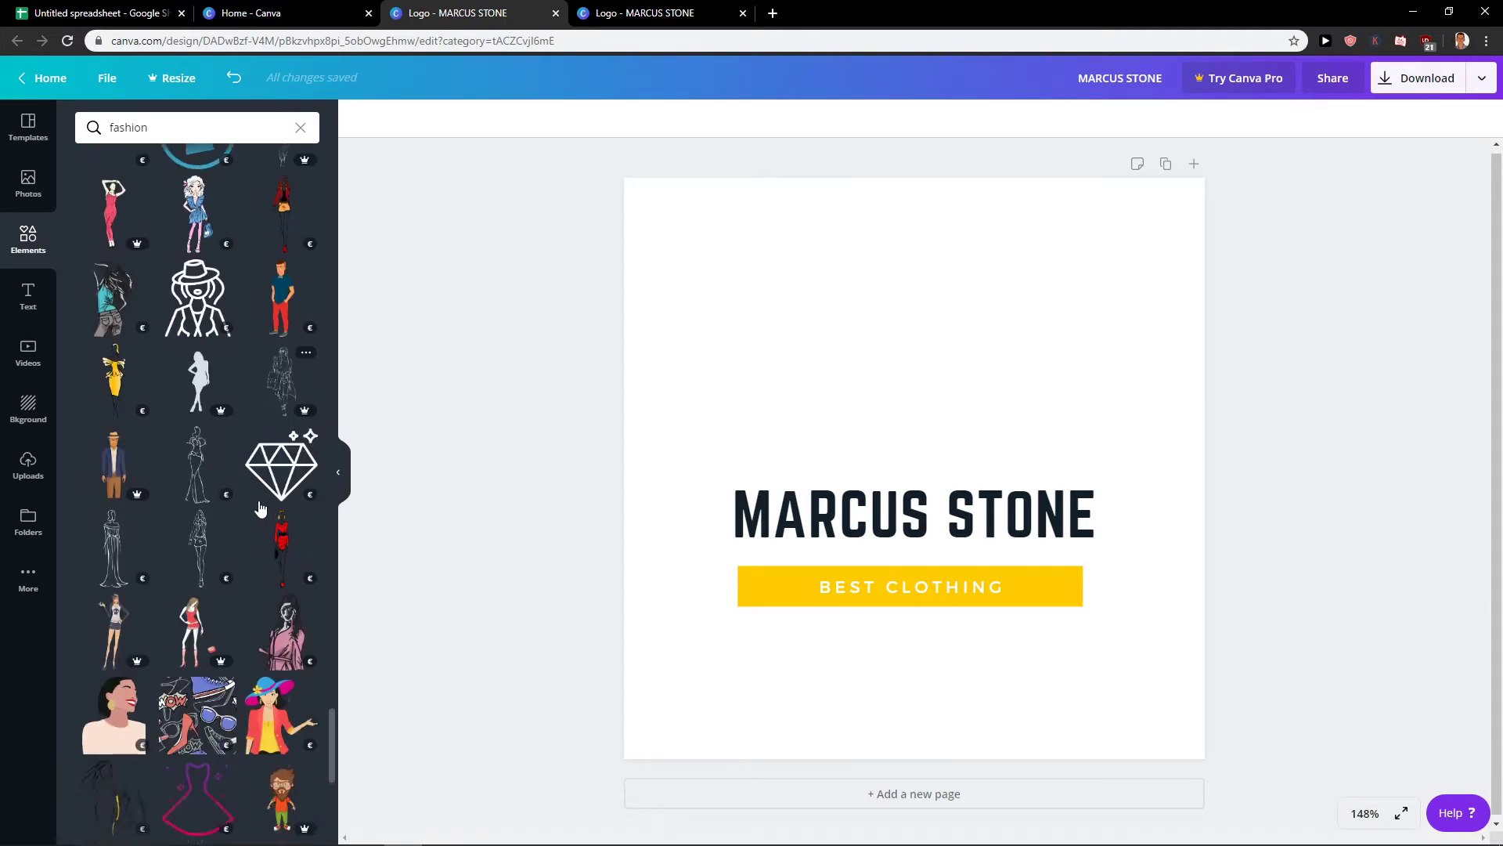
pyautogui.scroll(-2, 260, 509)
pyautogui.click(100, 599)
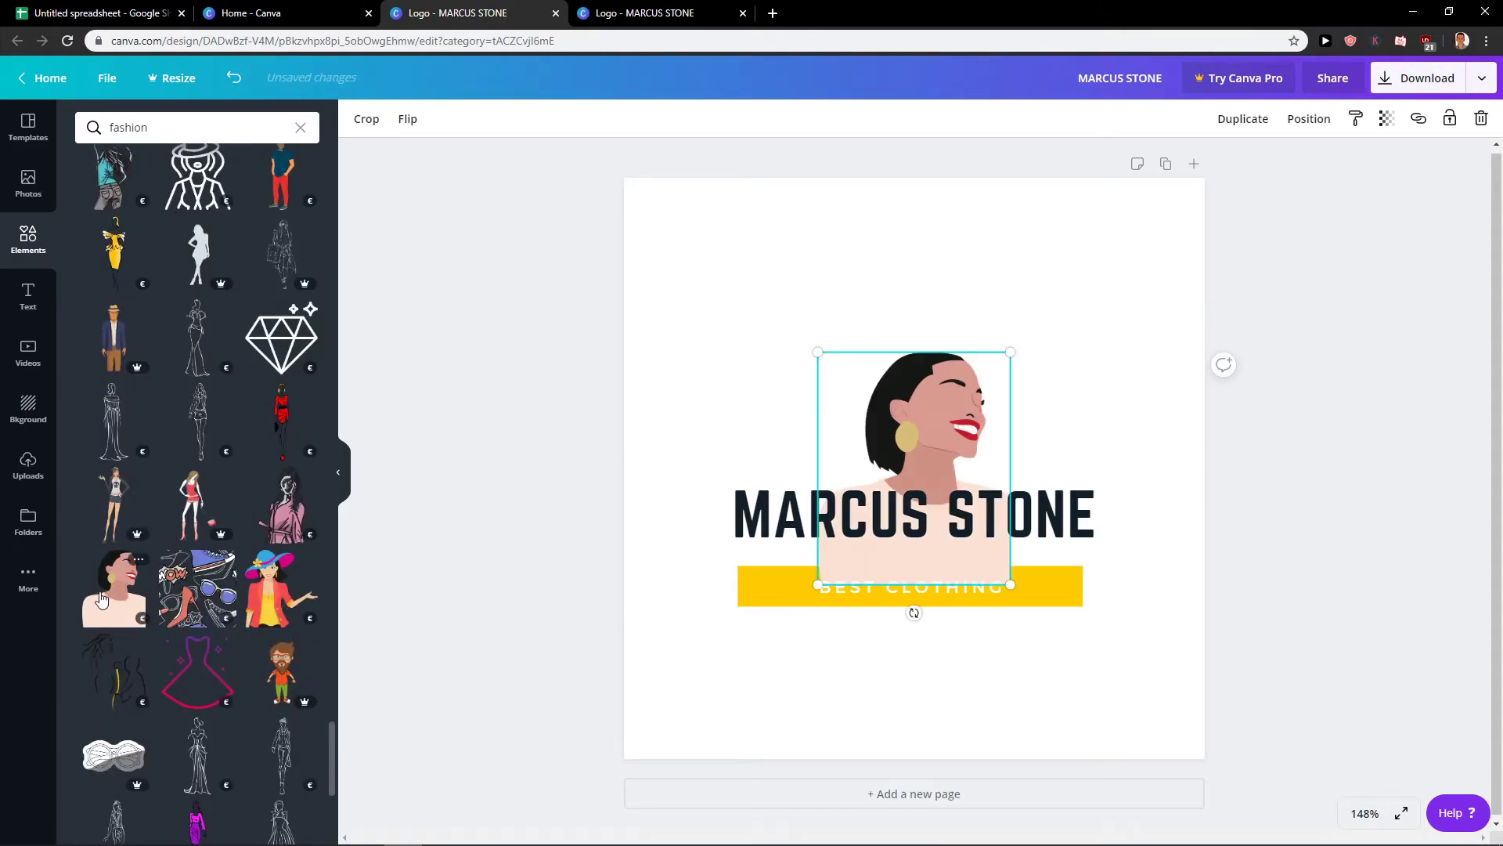
pyautogui.moveTo(918, 402); pyautogui.dragTo(920, 302)
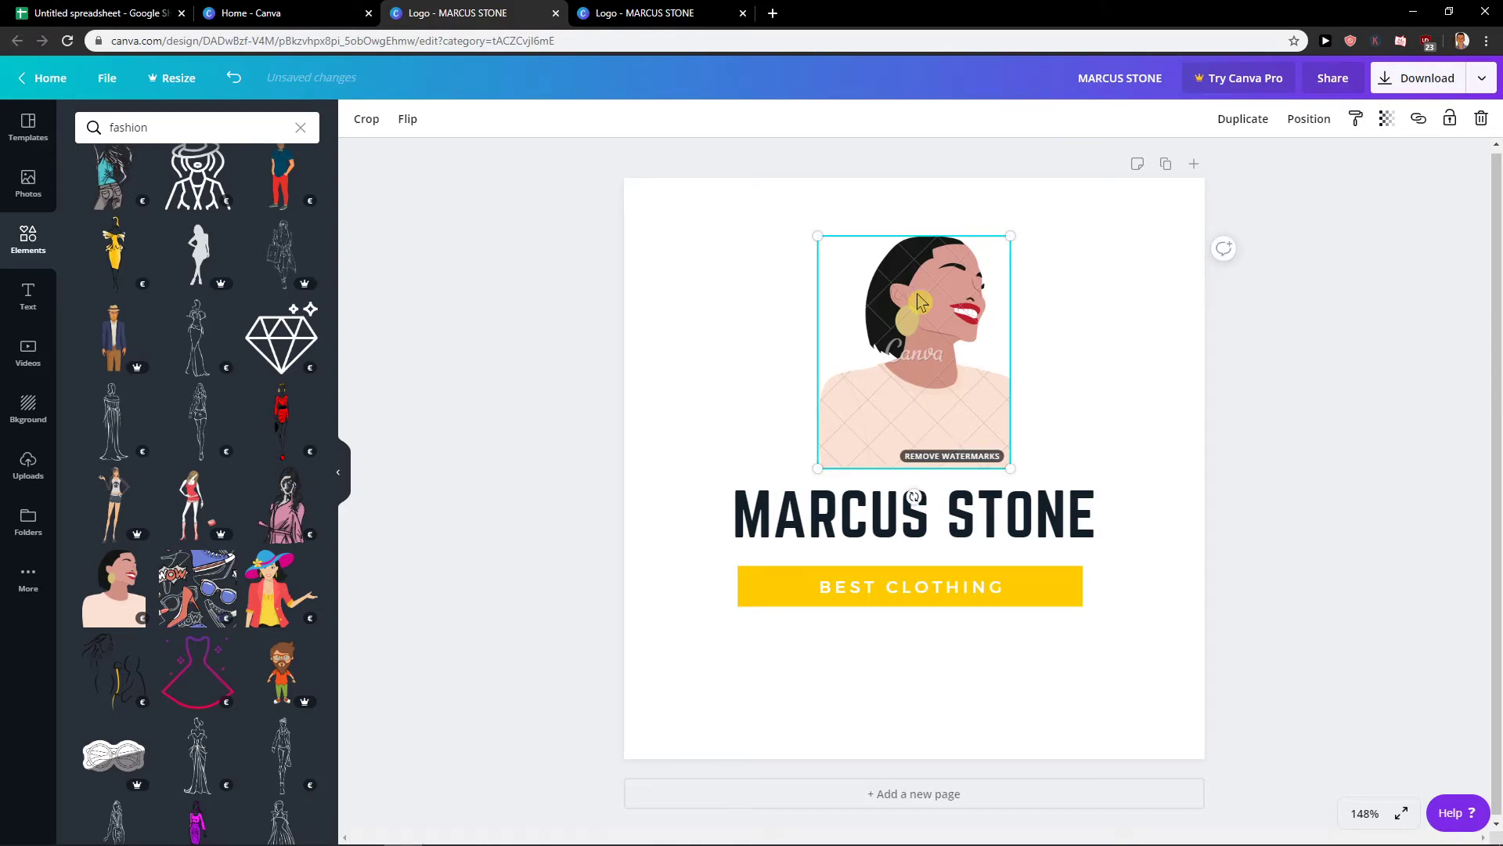
pyautogui.press('Delete')
pyautogui.scroll(-5, 210, 606)
pyautogui.scroll(-4, 210, 605)
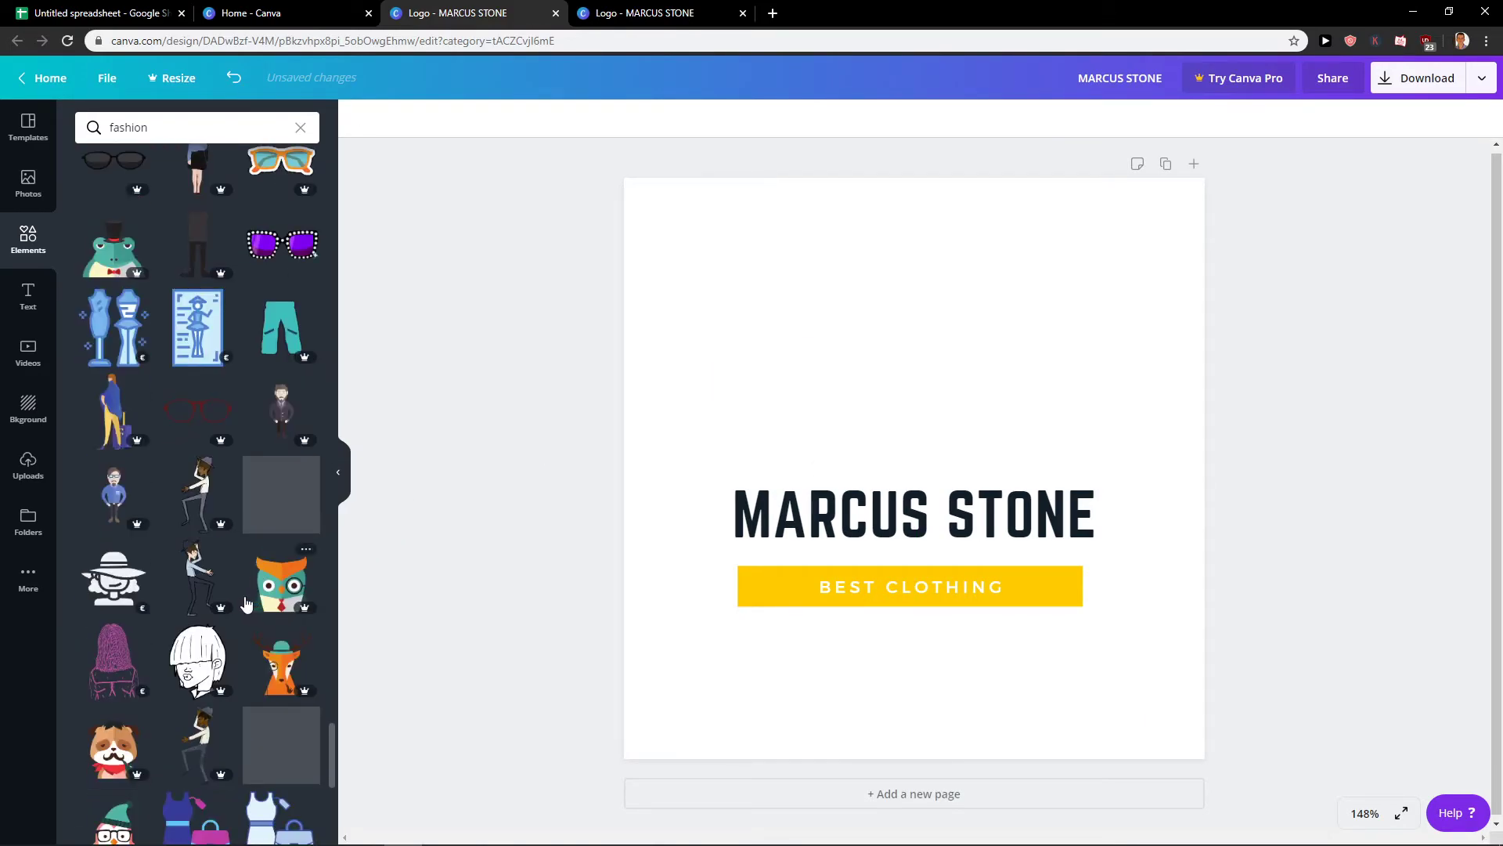
pyautogui.scroll(-2, 210, 605)
pyautogui.scroll(-2, 210, 605)
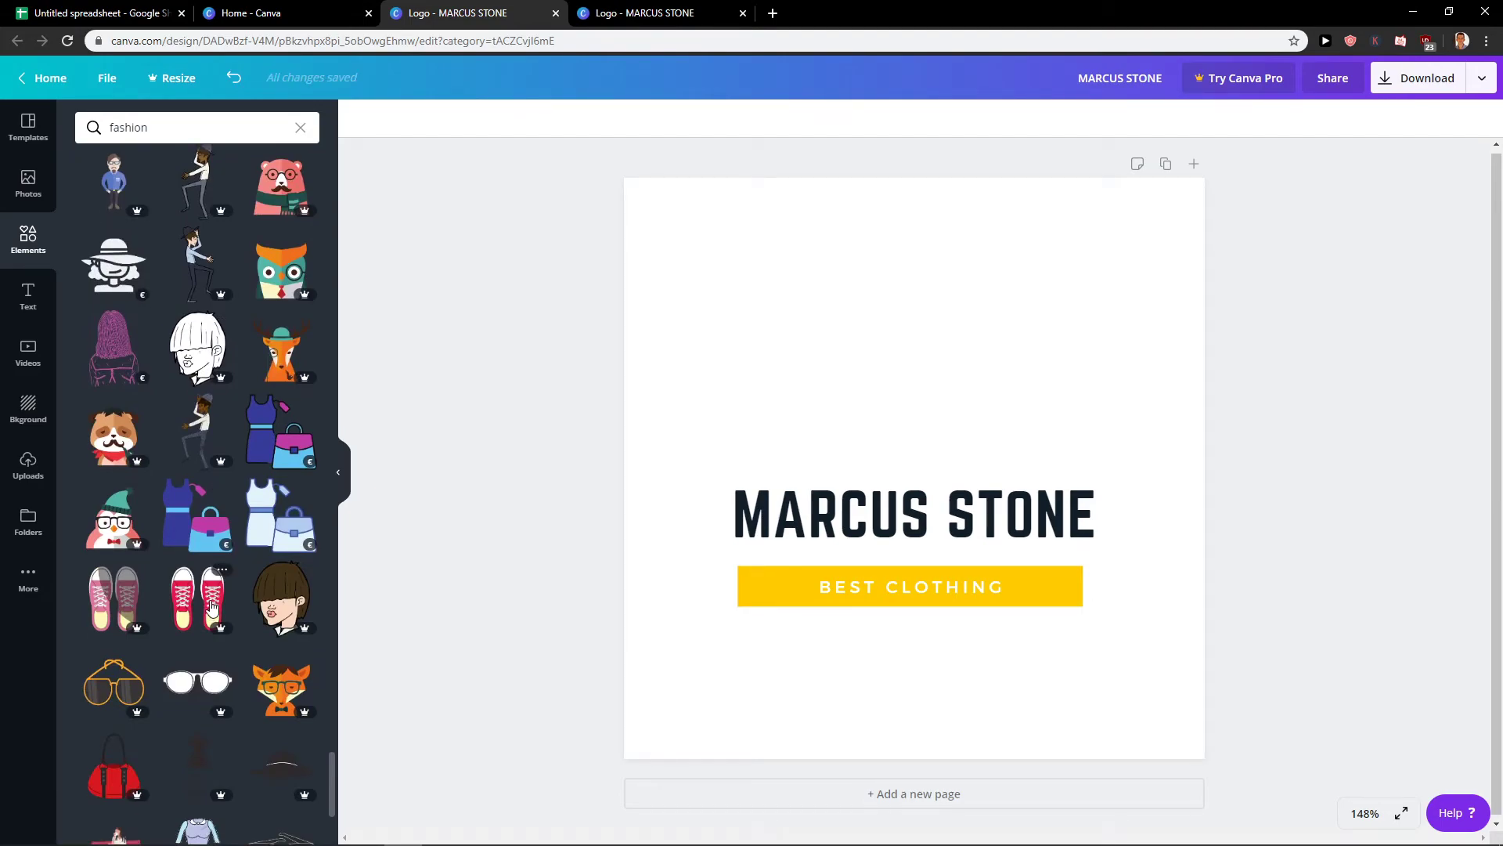
pyautogui.scroll(-1, 210, 605)
pyautogui.scroll(-3, 210, 607)
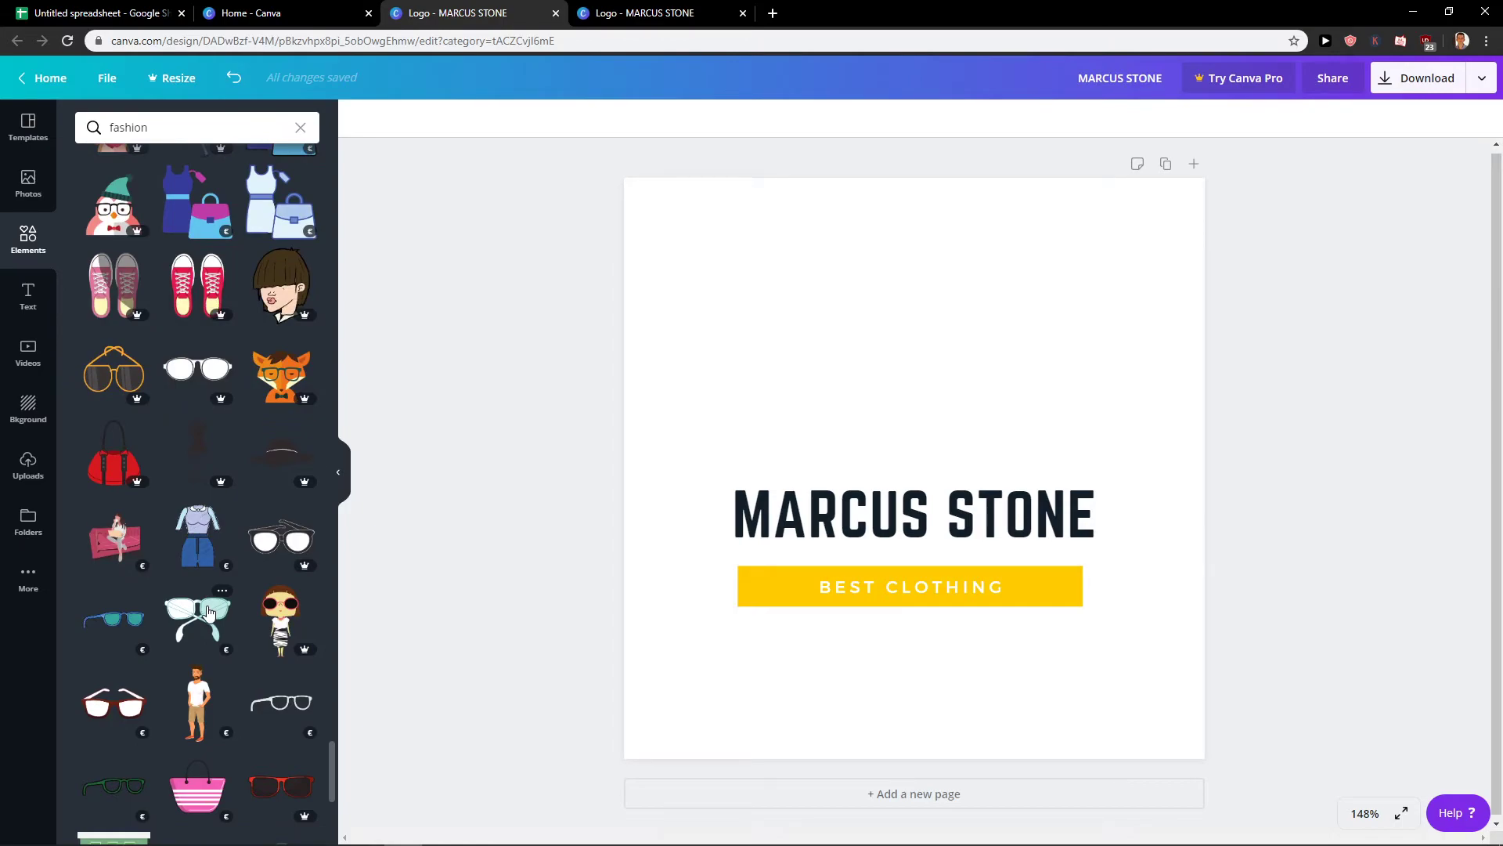
pyautogui.scroll(-2, 206, 612)
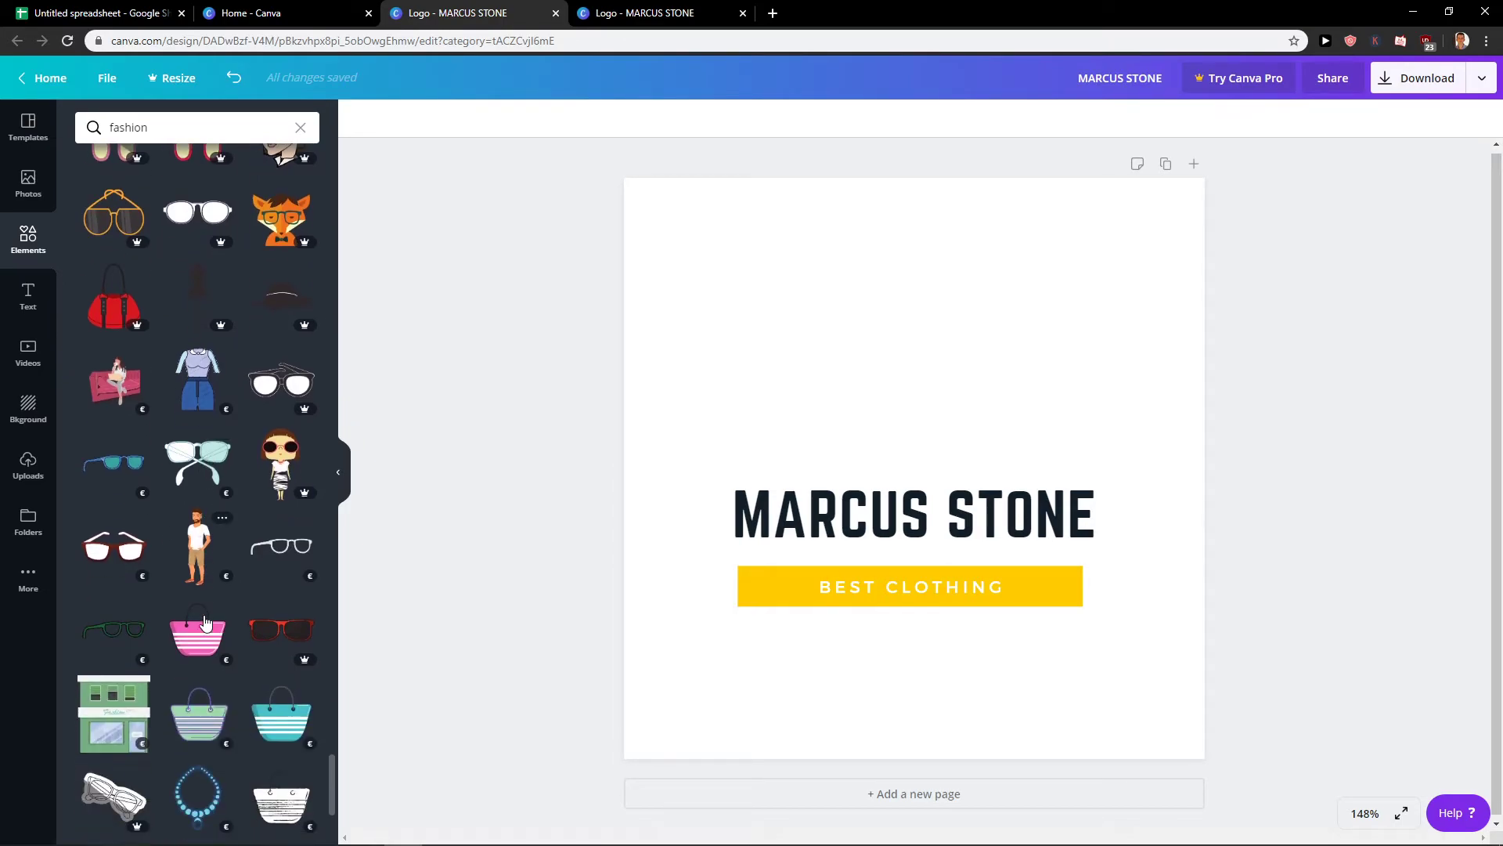
pyautogui.scroll(-2, 204, 563)
pyautogui.scroll(-1, 191, 501)
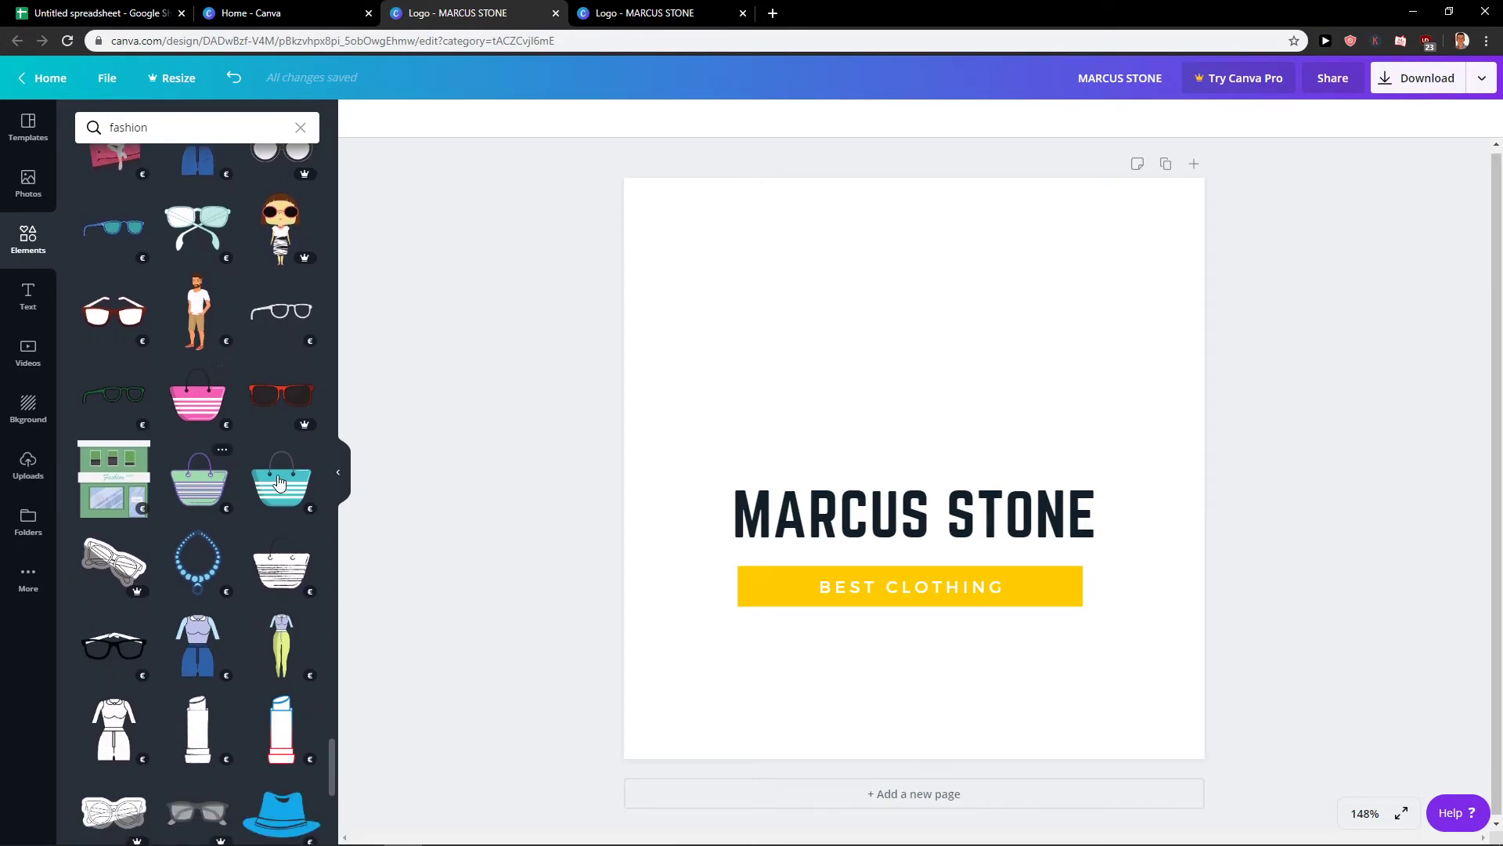
pyautogui.click(280, 481)
pyautogui.moveTo(856, 392); pyautogui.dragTo(879, 341)
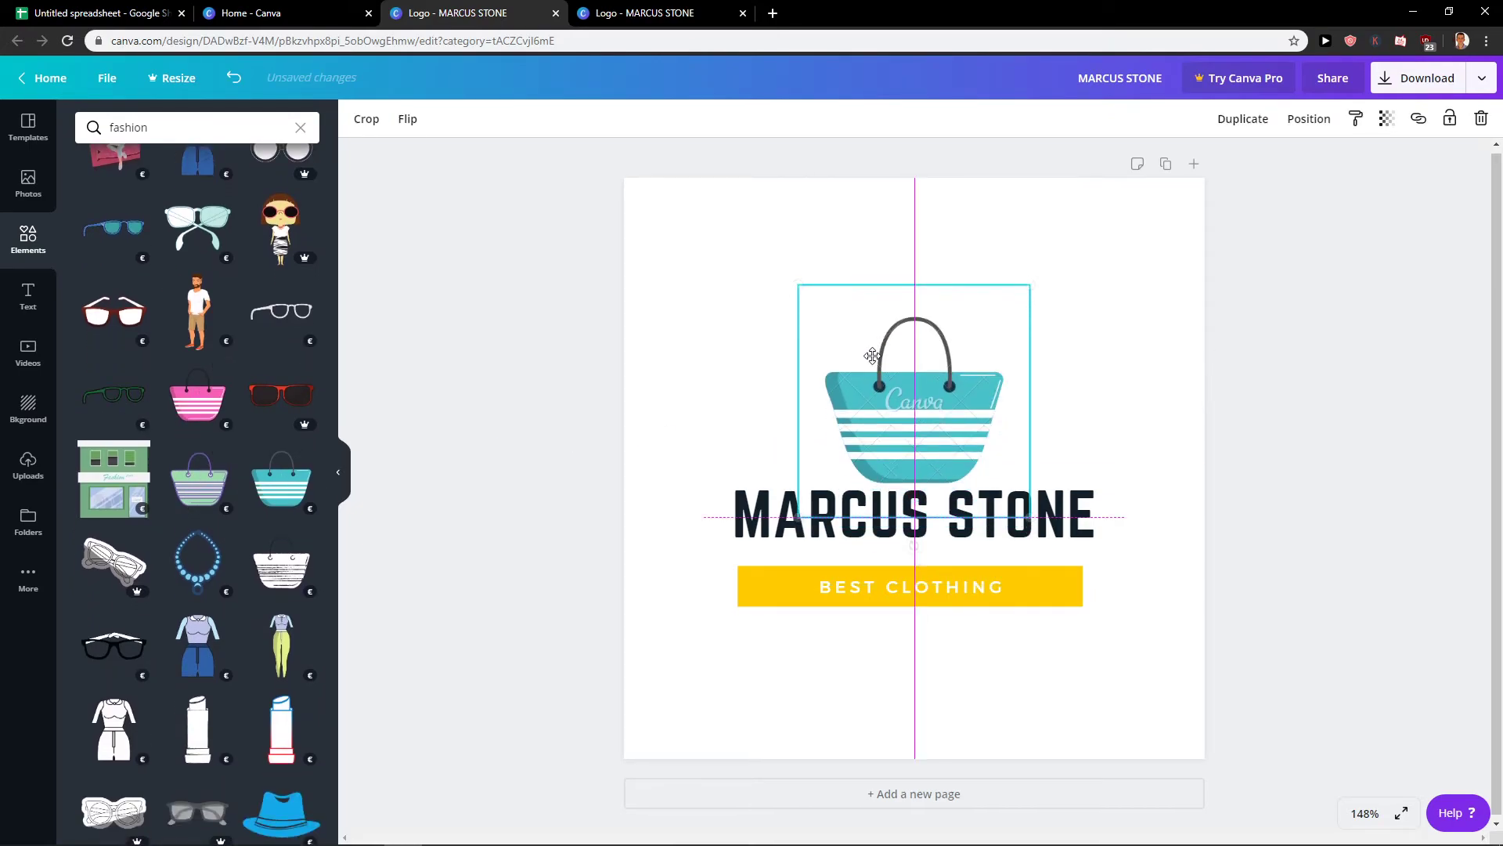
pyautogui.press('Delete')
pyautogui.scroll(-3, 197, 501)
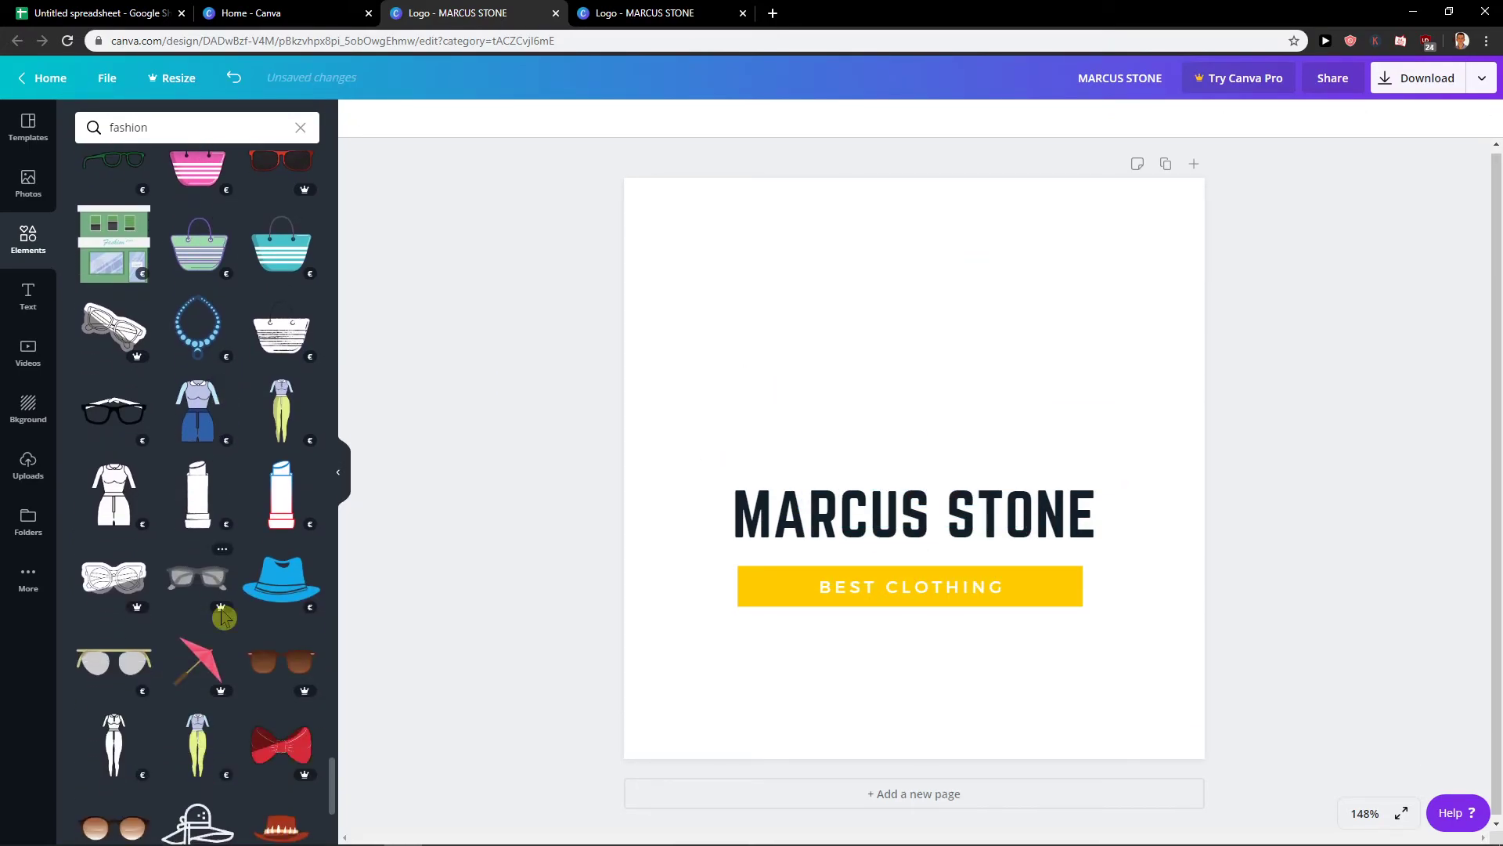
pyautogui.click(197, 501)
pyautogui.press('Delete')
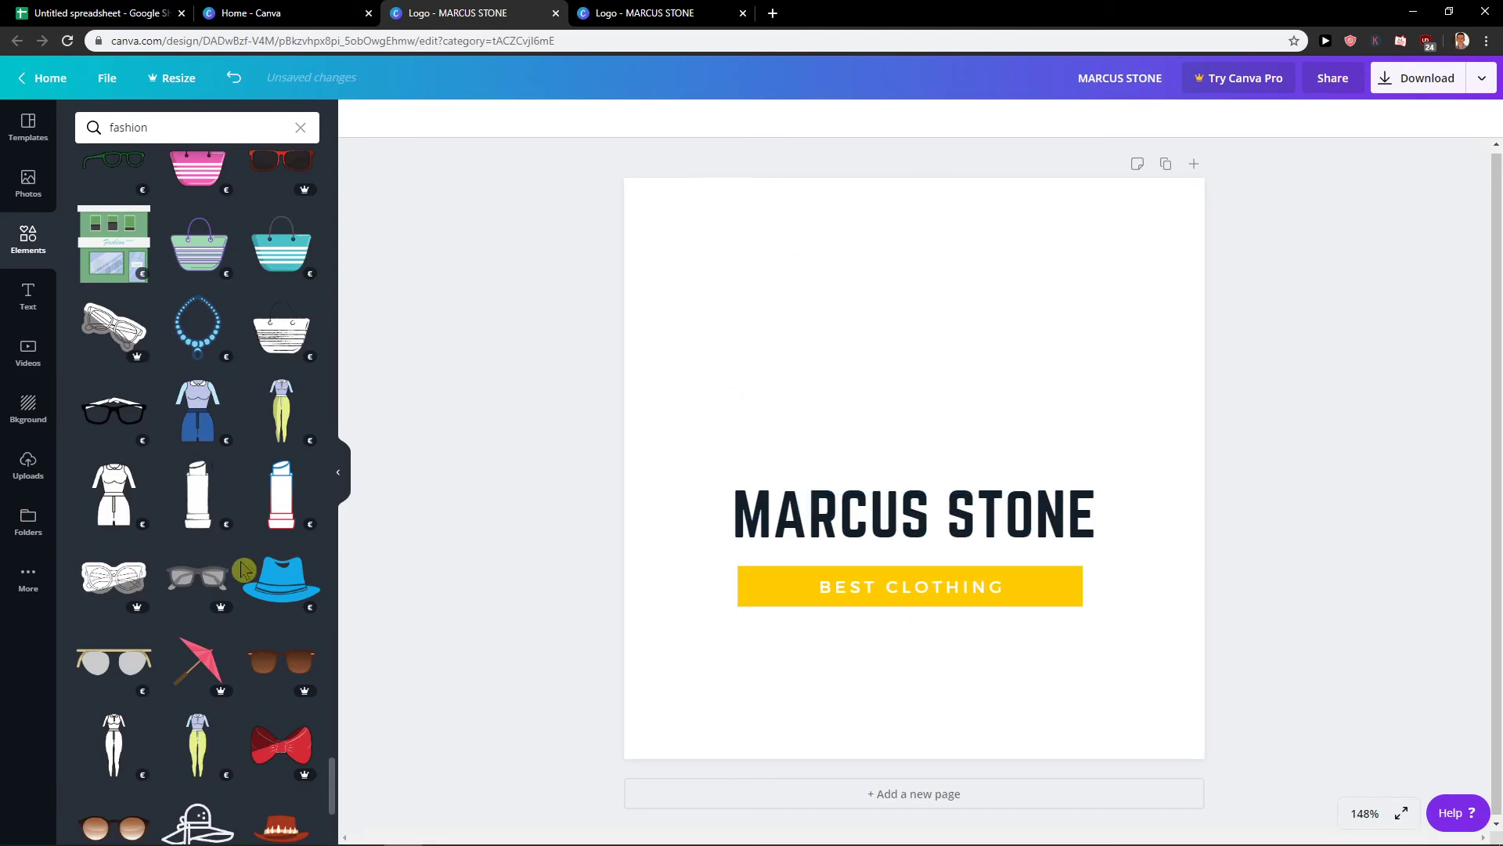
# Step: Place the blue-and-red lipstick outline above MARCUS STONE and make the BEST CLOTHING banner light blue
pyautogui.click(281, 493)
pyautogui.moveTo(858, 470); pyautogui.dragTo(858, 375)
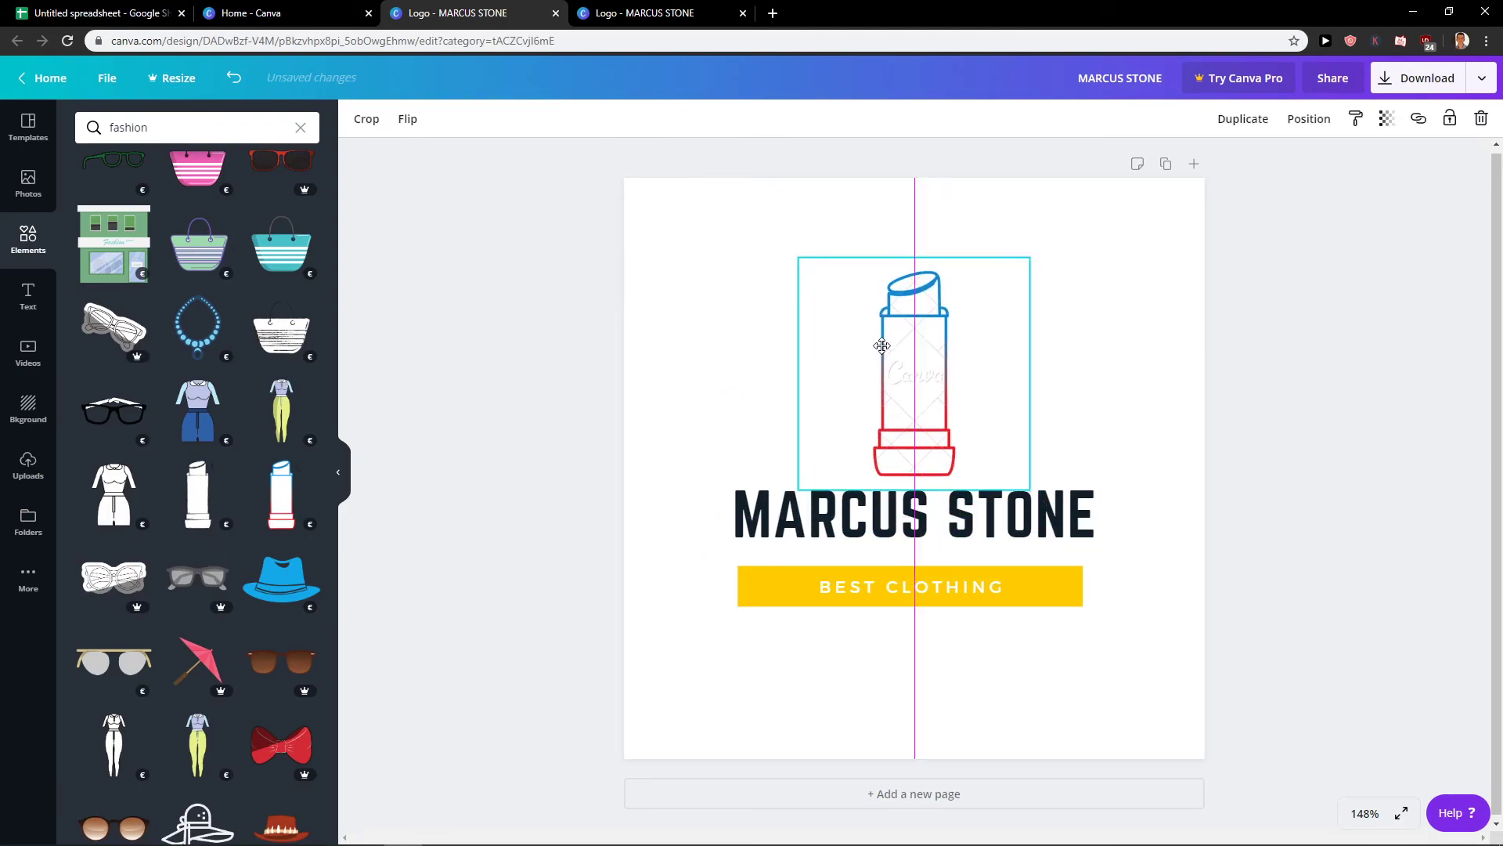
pyautogui.click(740, 585)
pyautogui.click(358, 120)
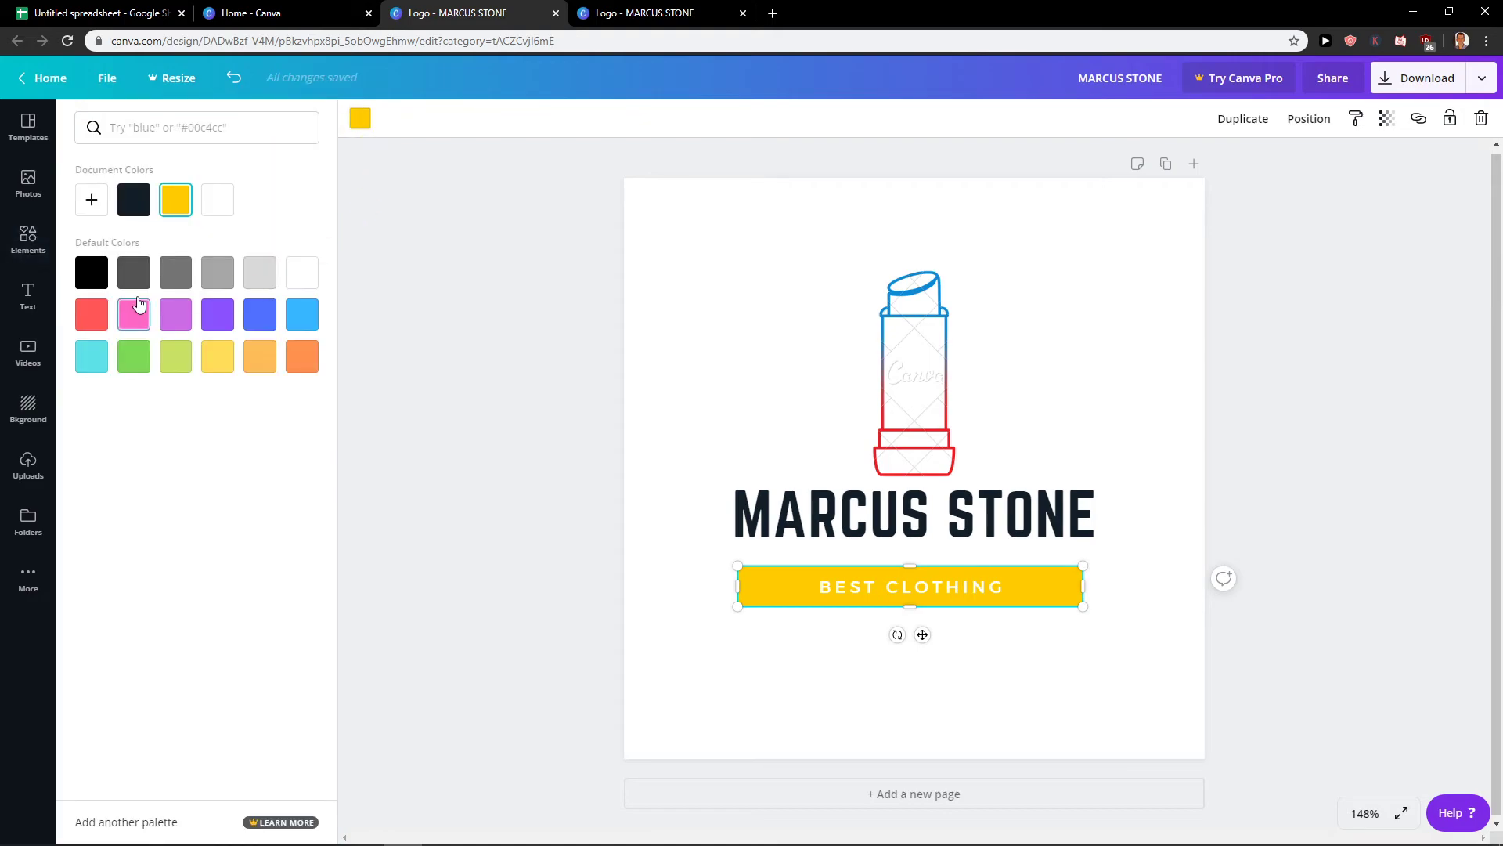
pyautogui.click(306, 315)
pyautogui.click(468, 425)
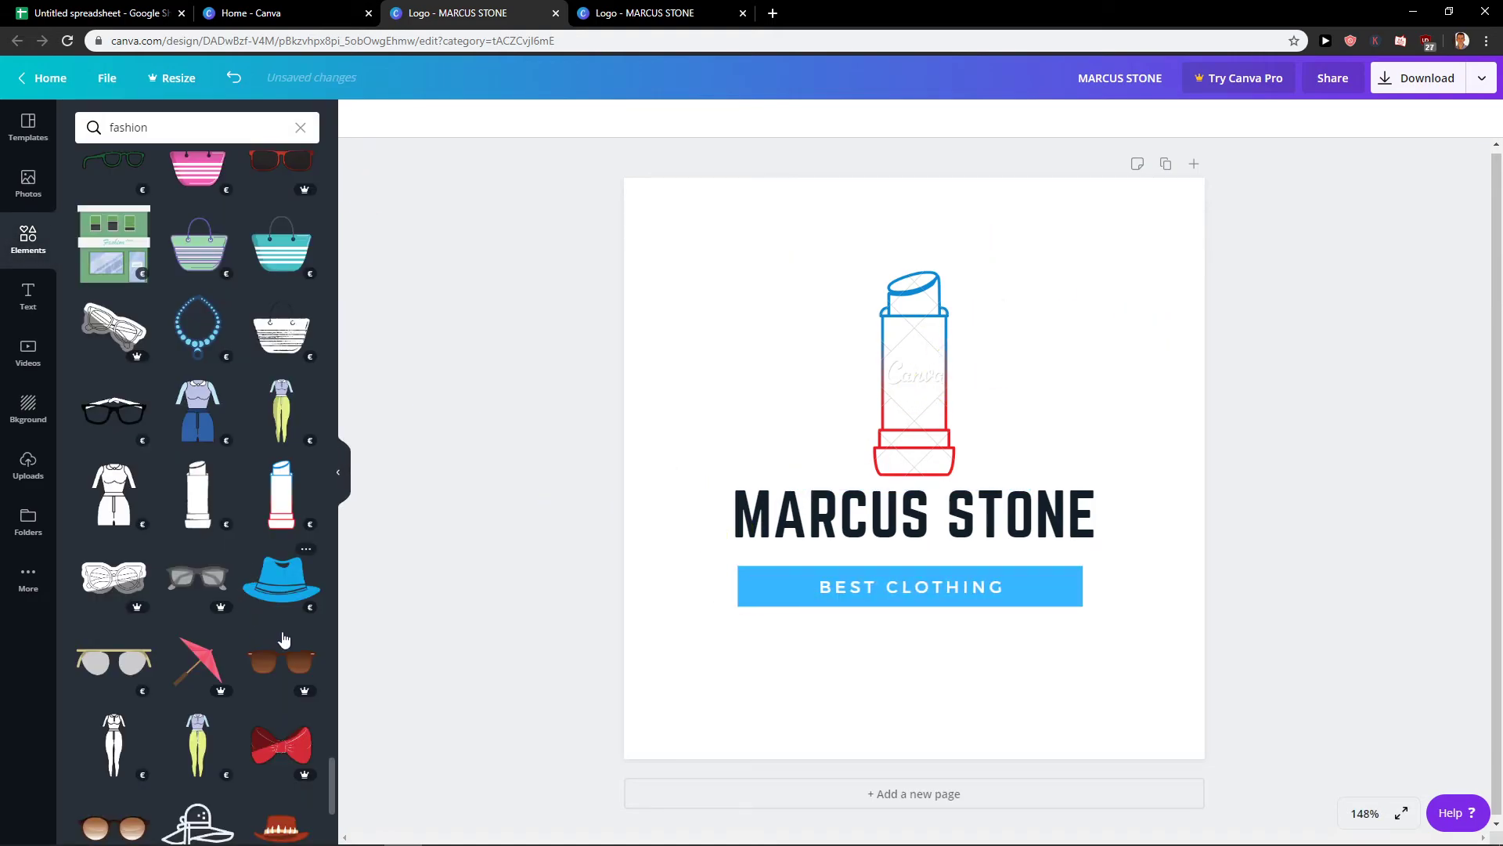
pyautogui.scroll(-5, 165, 615)
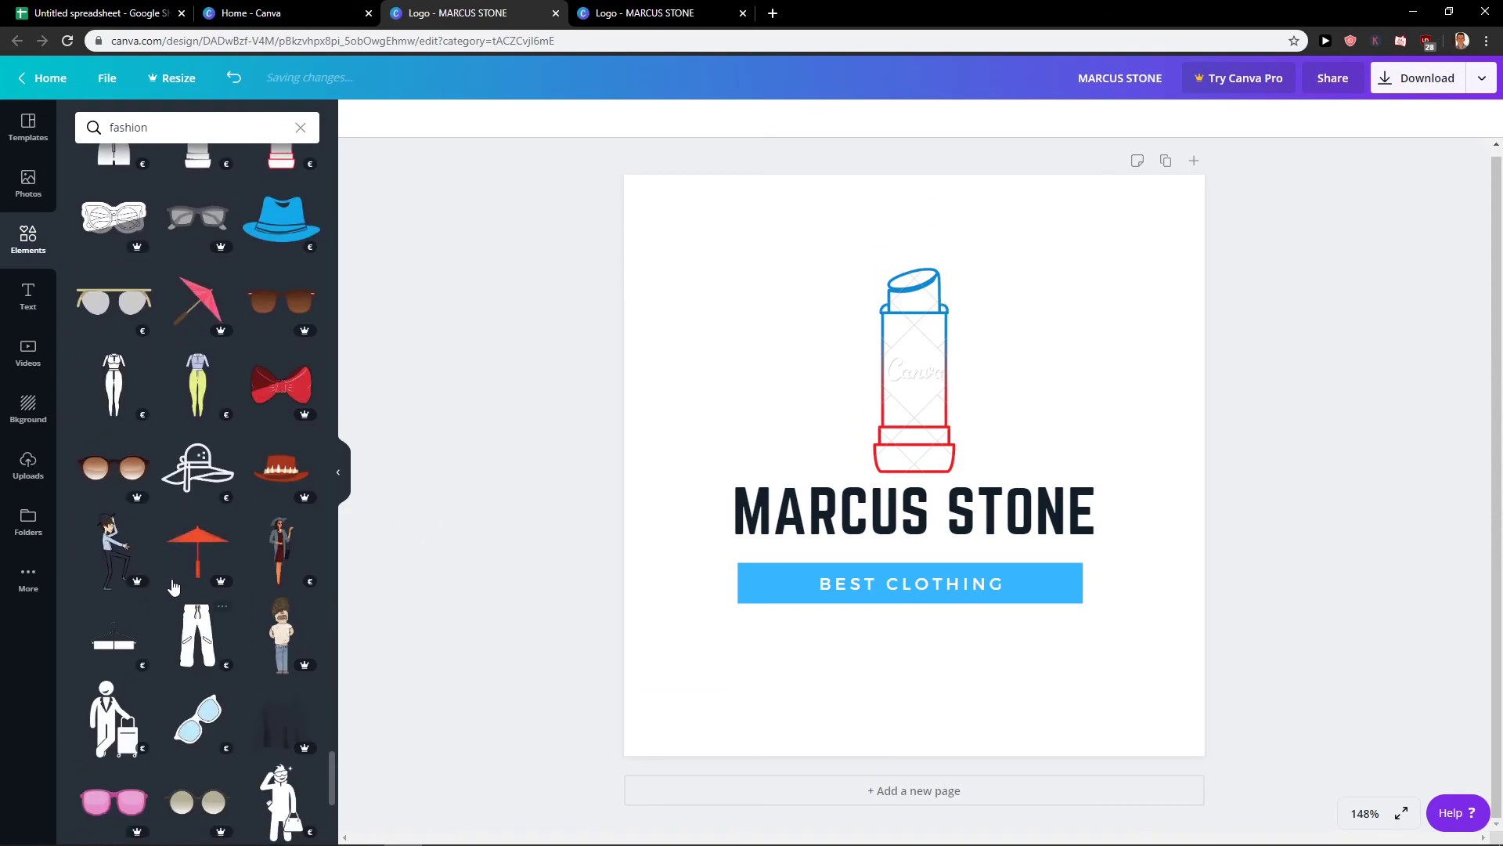
pyautogui.scroll(-2, 188, 579)
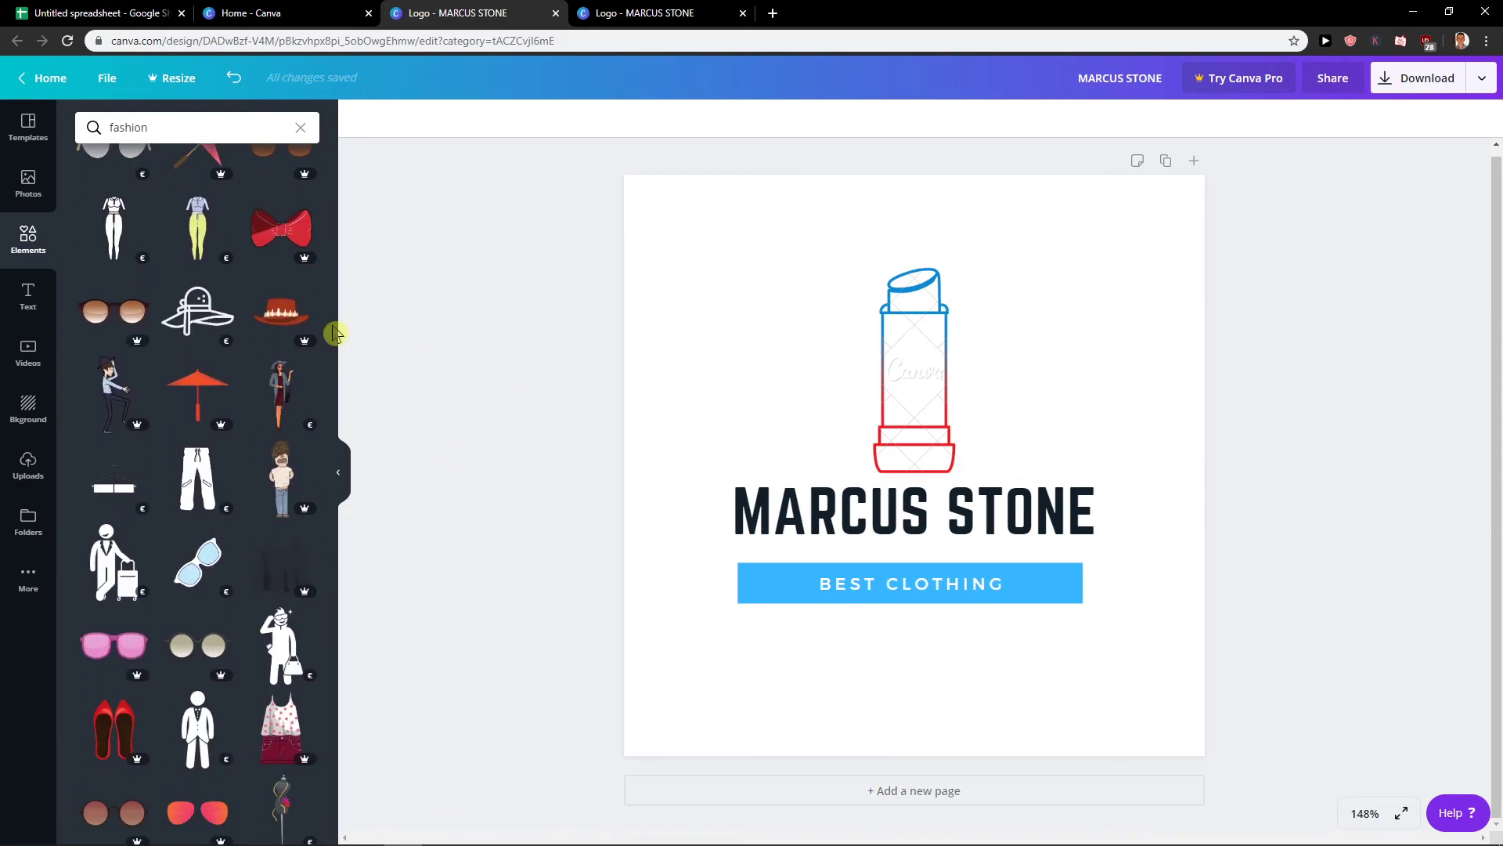